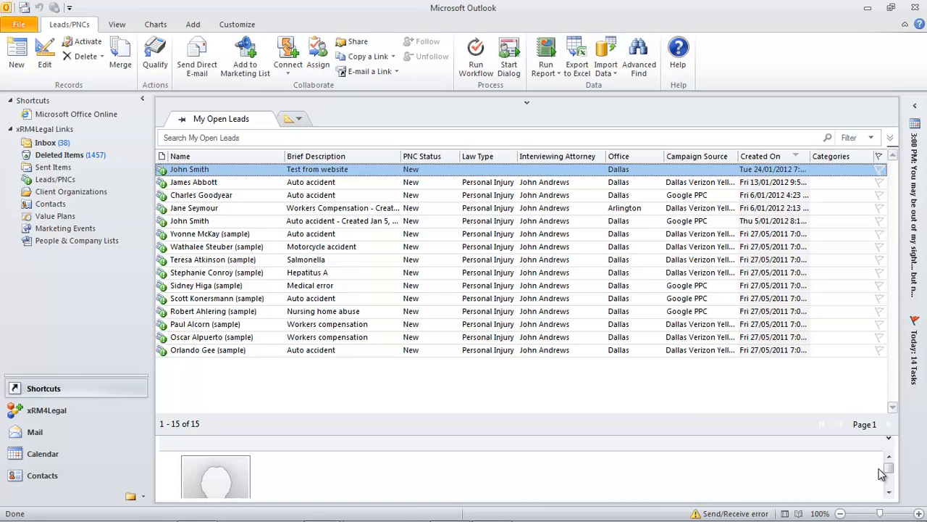
Step: Switch to the Mail folders to show the xRM4Legal Marketing area overview page
{"action": "left_click", "coordinate": [41, 434]}
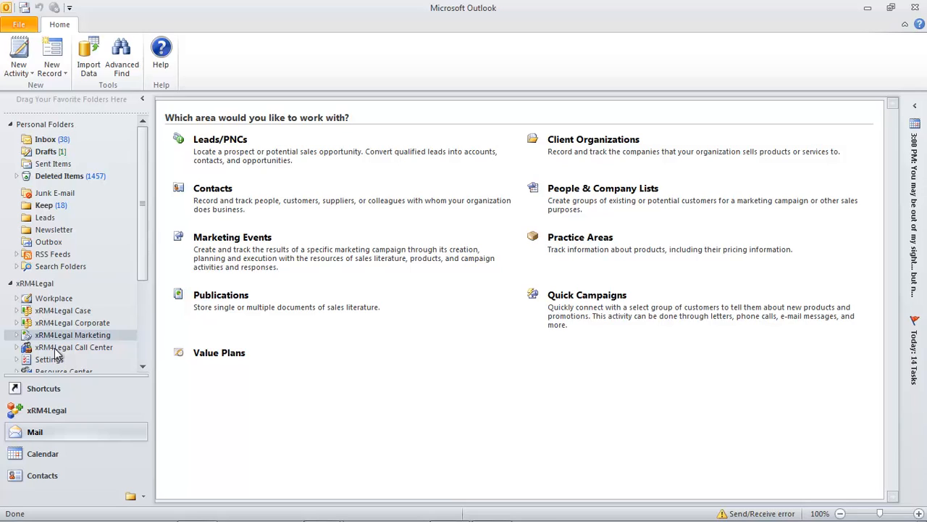
Step: Expand the xRM4Legal Marketing folder, then open and close a recently visited contact record
{"action": "left_click", "coordinate": [18, 335]}
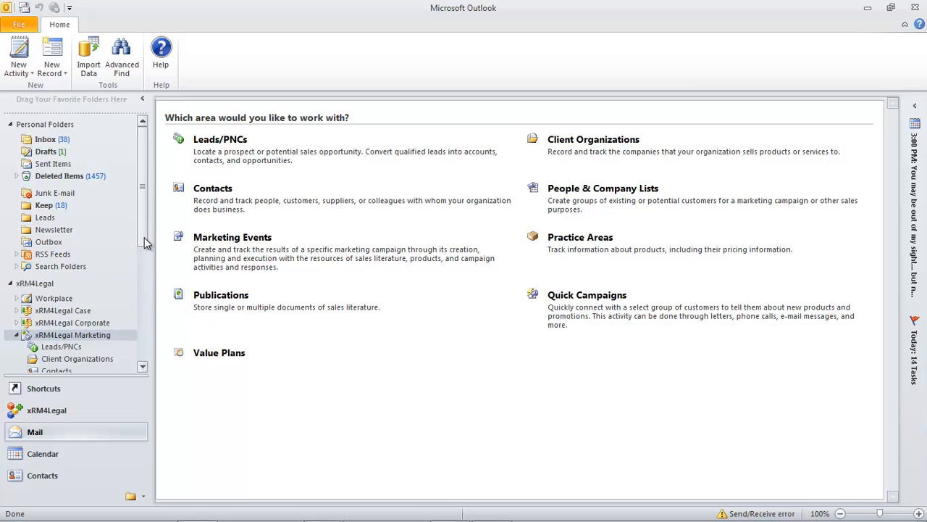
{"action": "left_click_drag", "start_coordinate": [144, 237], "coordinate": [144, 280]}
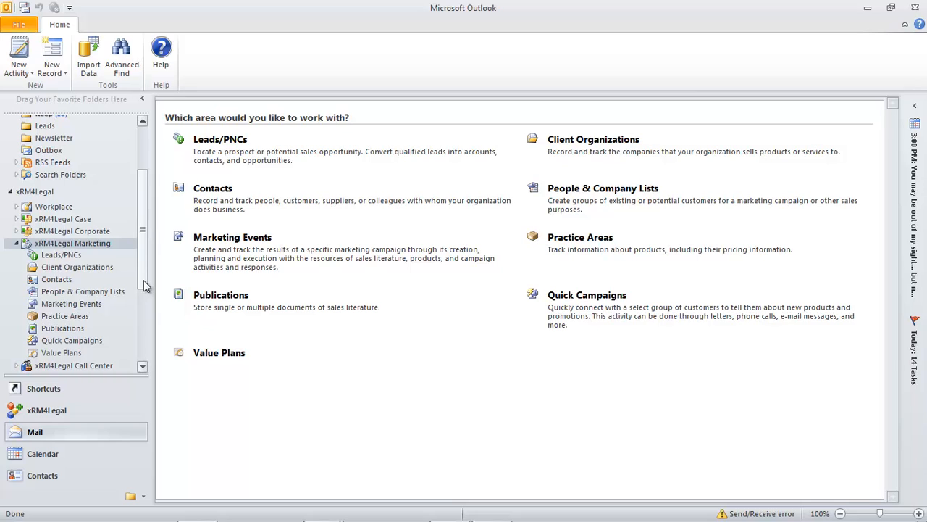
{"action": "right_click", "coordinate": [67, 281]}
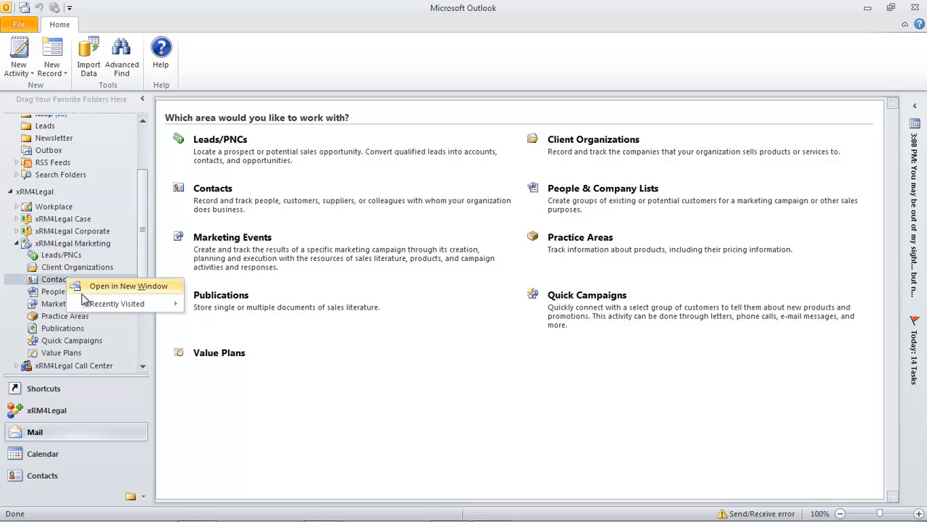
{"action": "mouse_move", "coordinate": [108, 302]}
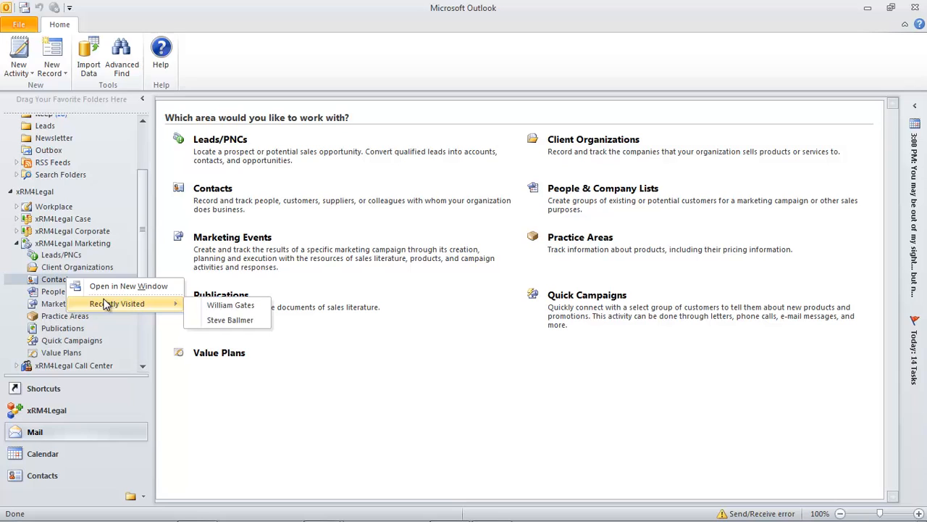
{"action": "left_click", "coordinate": [224, 305]}
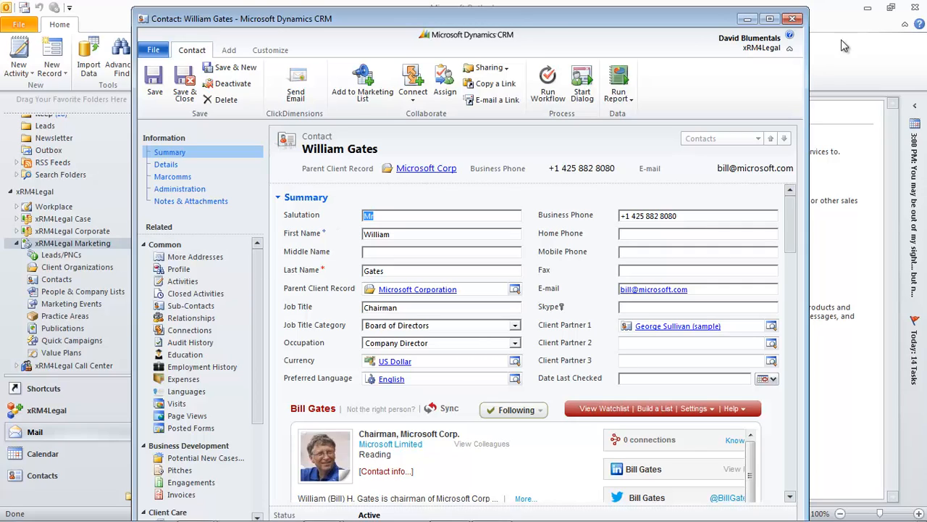
{"action": "left_click", "coordinate": [793, 18]}
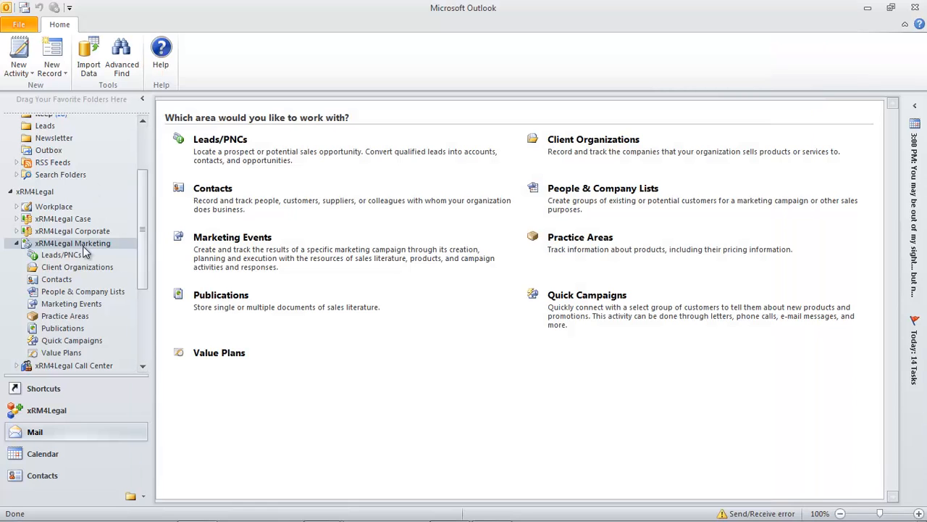
Step: Search Client Organizations for 'micro' and open the Microsoft Corporation record
{"action": "left_click", "coordinate": [79, 268]}
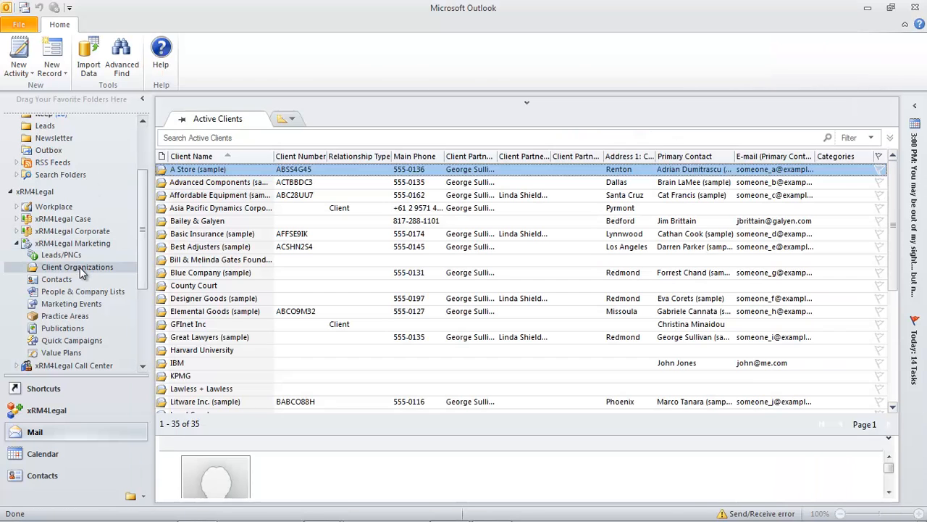
{"action": "left_click", "coordinate": [268, 138]}
{"action": "type", "text": "micro"}
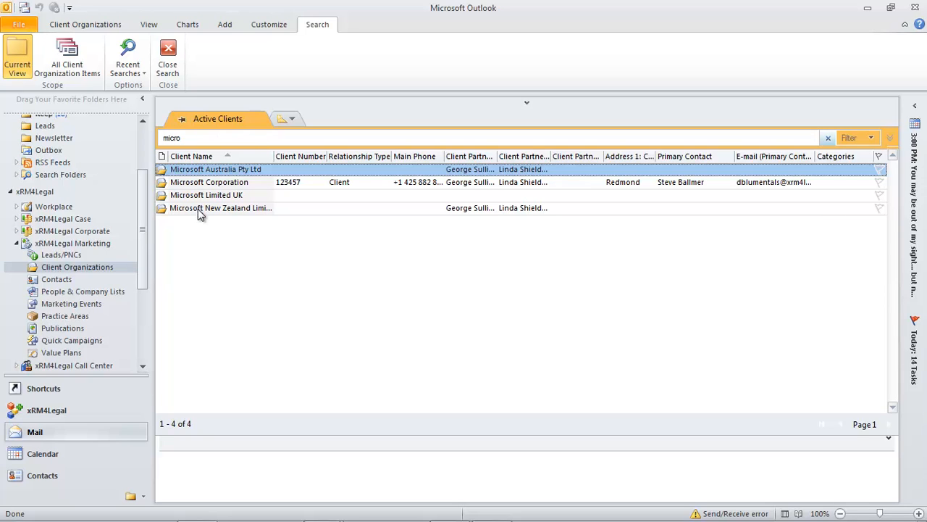
{"action": "left_click", "coordinate": [208, 181]}
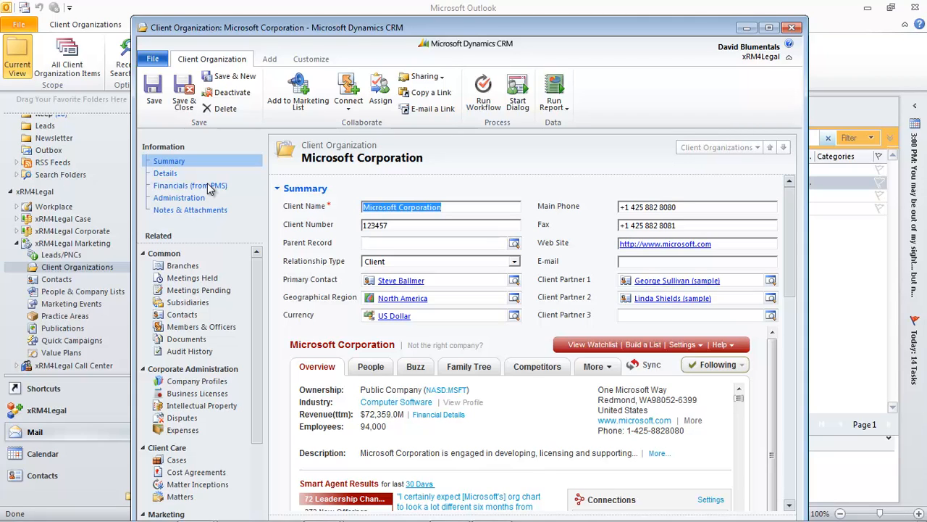
{"action": "left_click", "coordinate": [173, 174]}
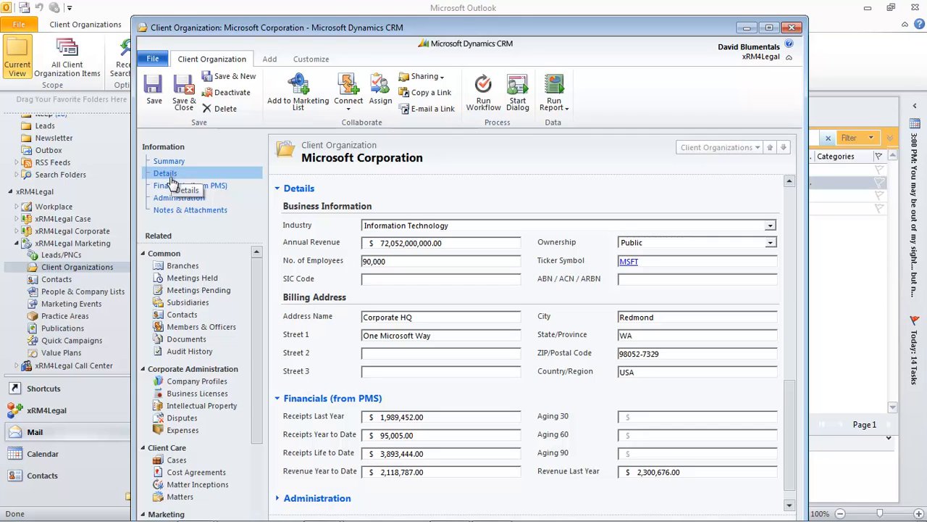
{"action": "left_click", "coordinate": [171, 189]}
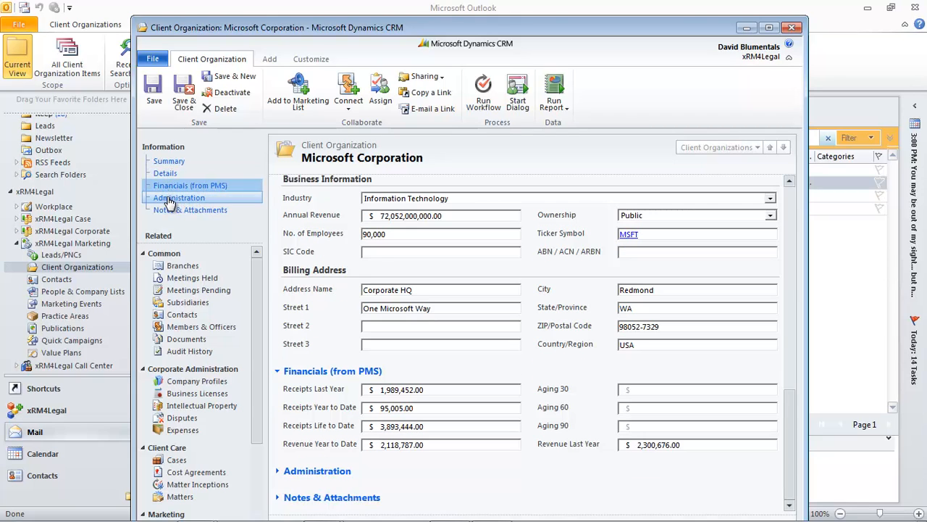
{"action": "left_click", "coordinate": [169, 200]}
{"action": "left_click", "coordinate": [169, 210]}
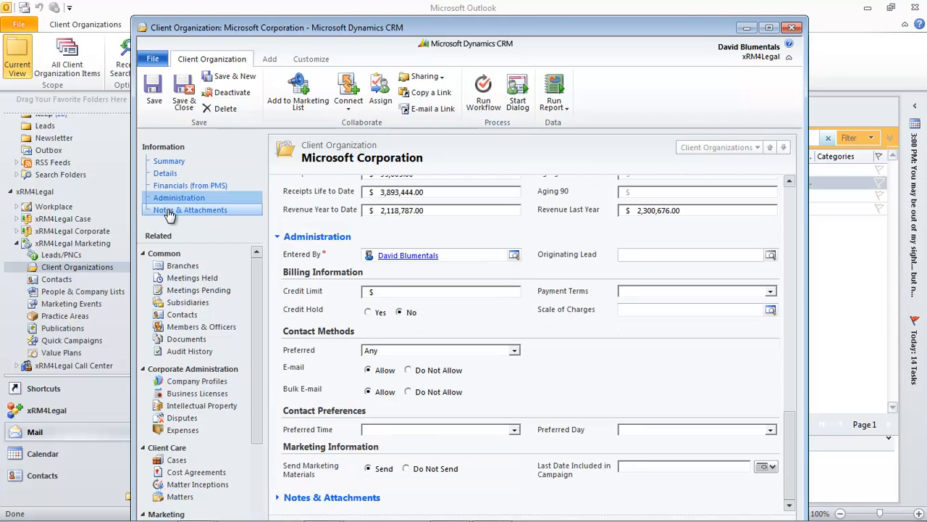
{"action": "left_click", "coordinate": [161, 163]}
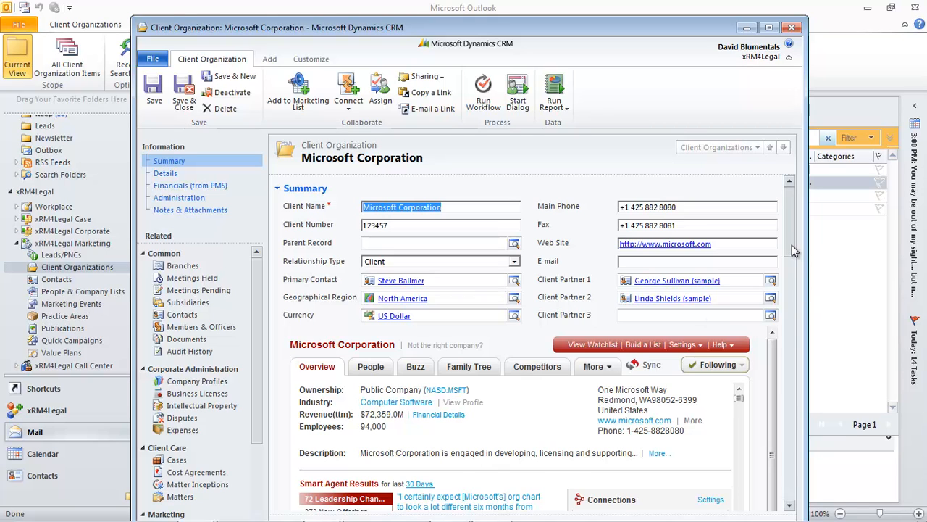
{"action": "scroll", "coordinate": [797, 268], "scroll_direction": "down", "scroll_amount": 3}
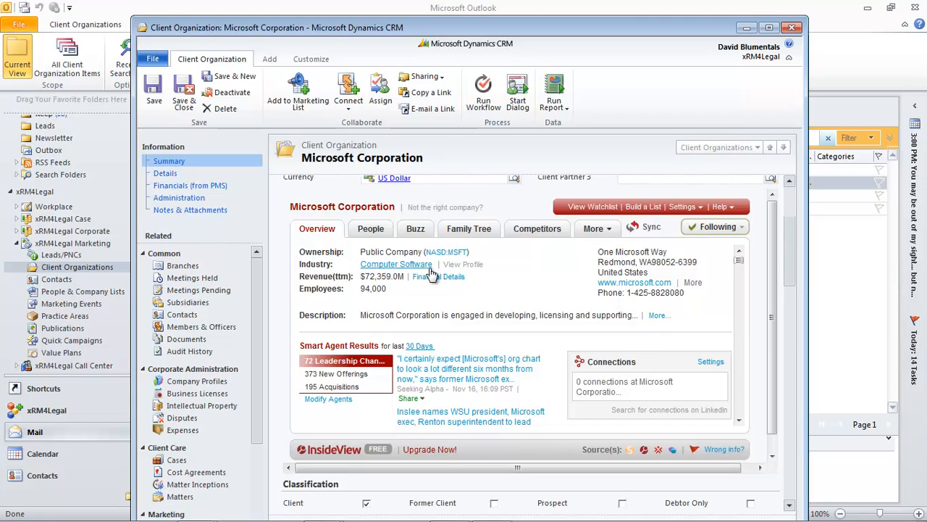
{"action": "left_click", "coordinate": [373, 231]}
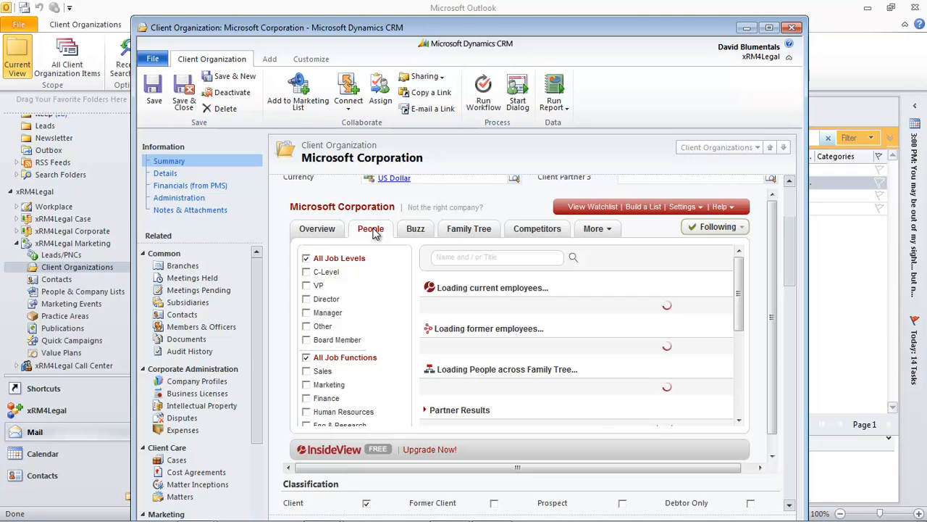
{"action": "left_click", "coordinate": [415, 231]}
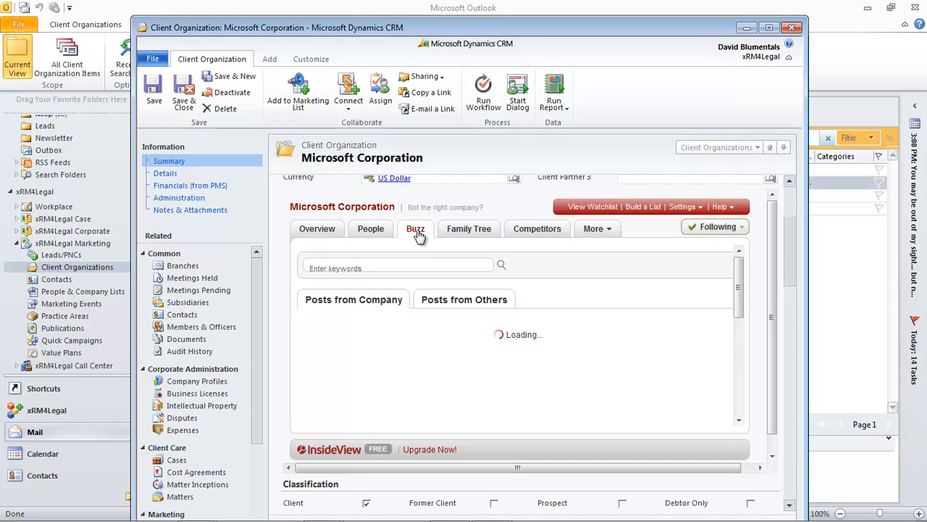
{"action": "left_click", "coordinate": [318, 231]}
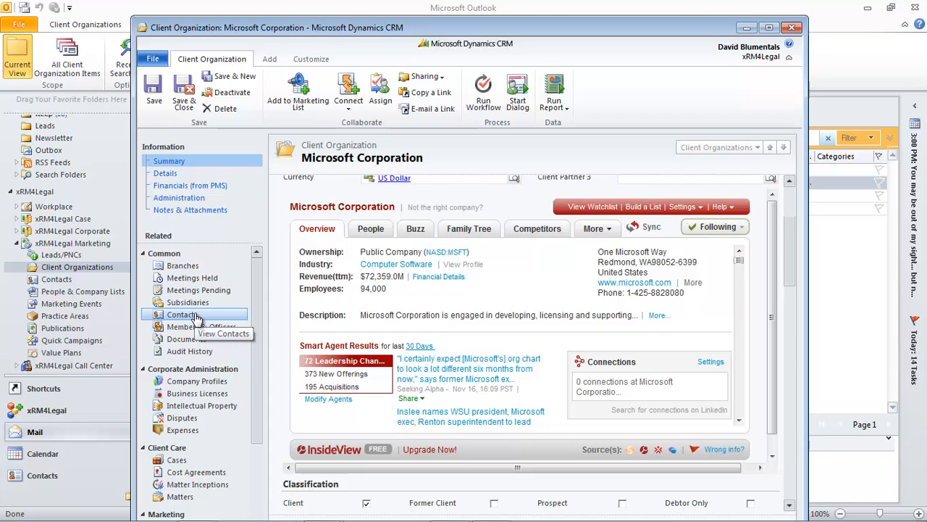
Step: Review the Branches, Meetings Held, Contacts and Opportunities lists, then close the Microsoft Corporation record
{"action": "left_click", "coordinate": [191, 268]}
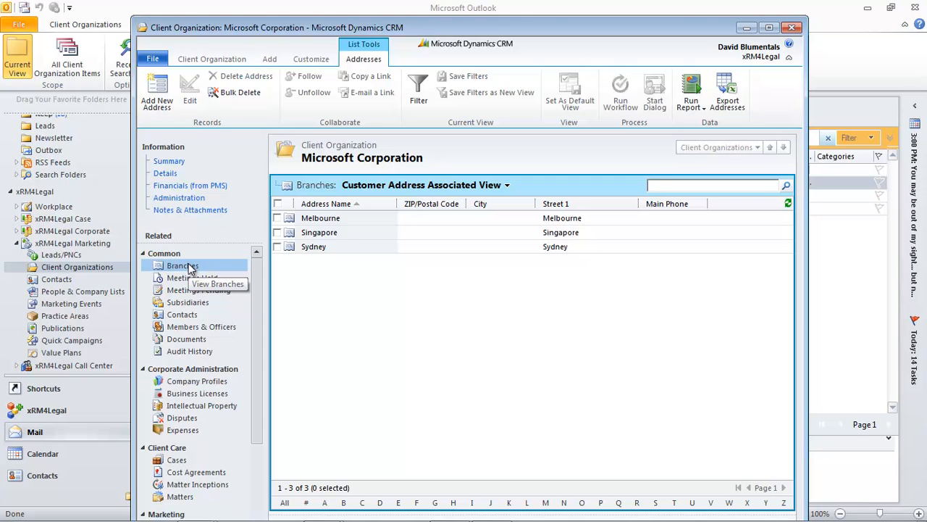
{"action": "left_click", "coordinate": [191, 282]}
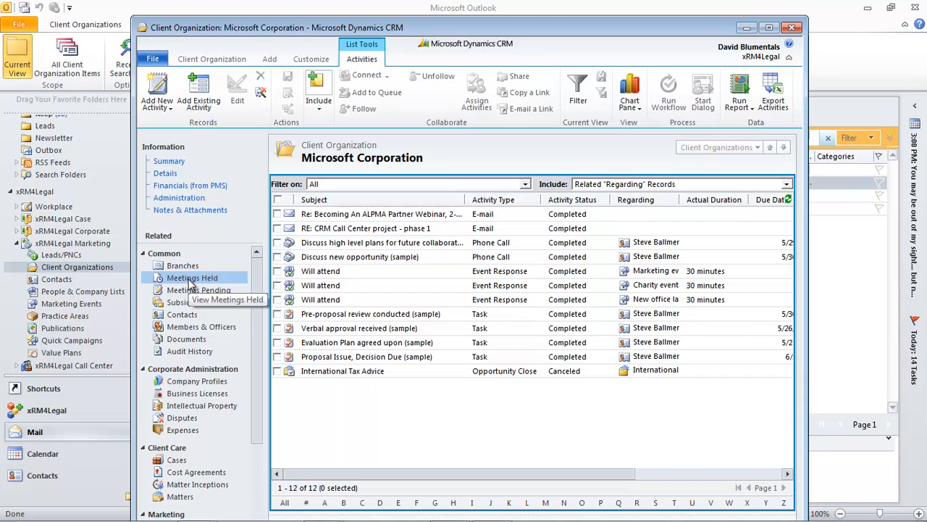
{"action": "left_click", "coordinate": [185, 316]}
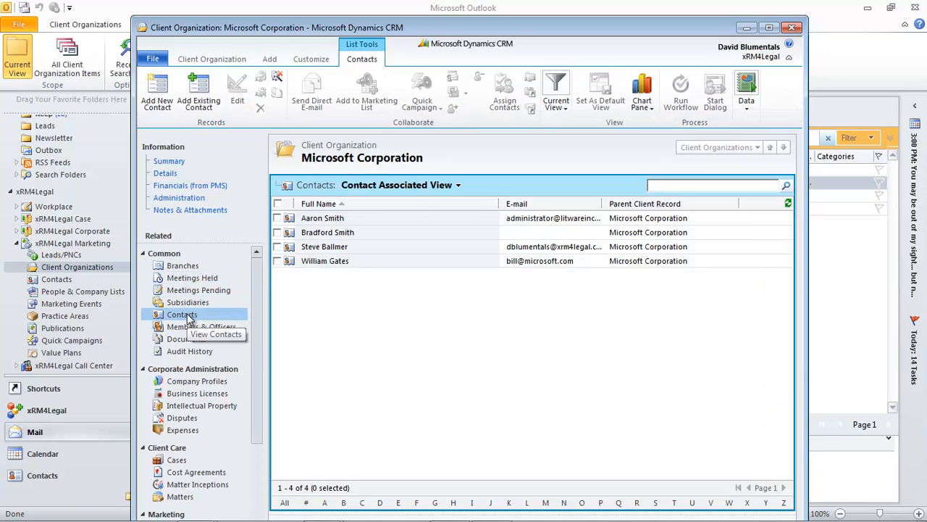
{"action": "scroll", "coordinate": [248, 353], "scroll_direction": "down", "scroll_amount": 2}
{"action": "scroll", "coordinate": [249, 353], "scroll_direction": "down", "scroll_amount": 2}
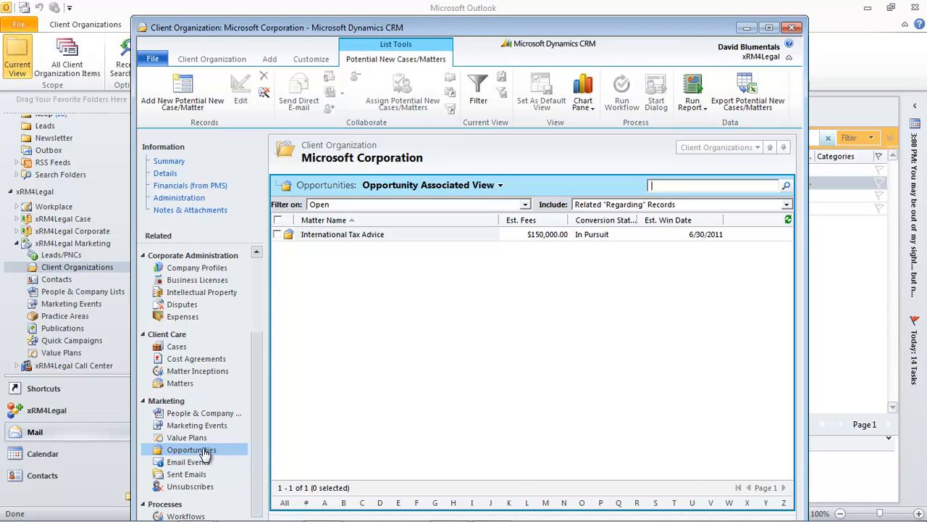
{"action": "left_click", "coordinate": [792, 28]}
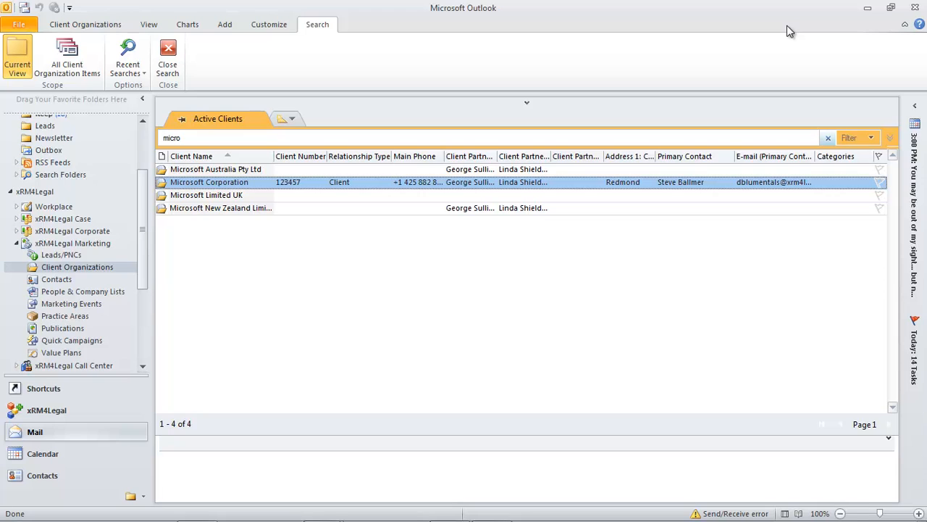
{"action": "left_click", "coordinate": [59, 282]}
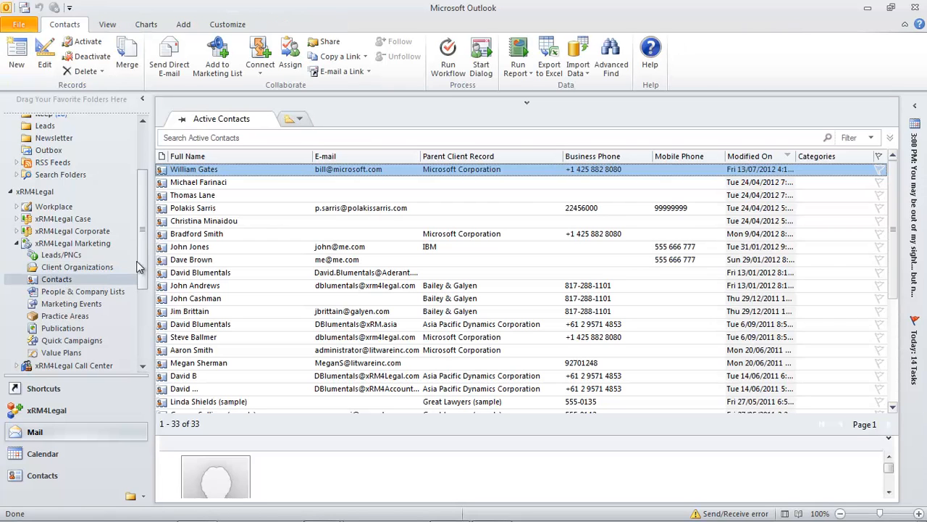
{"action": "left_click", "coordinate": [257, 137]}
{"action": "type", "text": "b"}
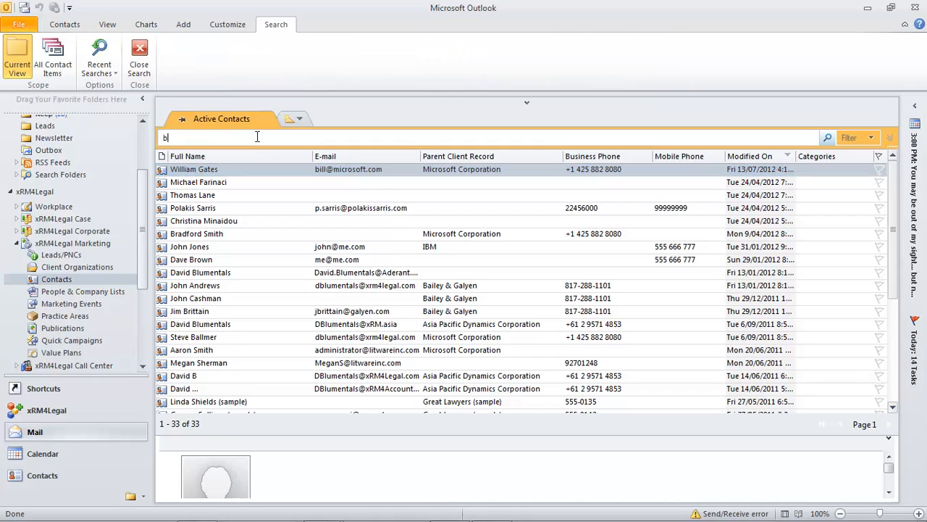
{"action": "type", "text": "ill"}
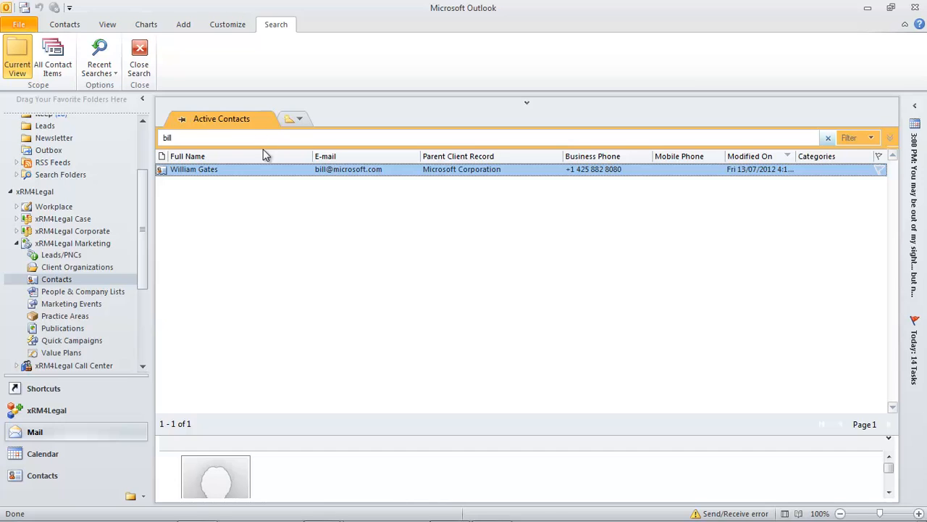
{"action": "double_click", "coordinate": [252, 169]}
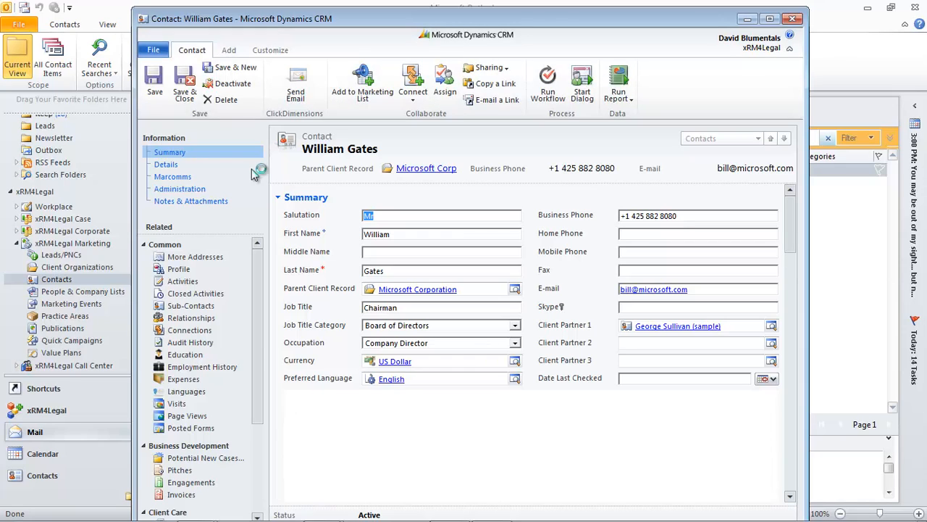
Step: Check the contact's Details and Marcomms sections, then expand the full biography in InsideView
{"action": "left_click", "coordinate": [166, 166]}
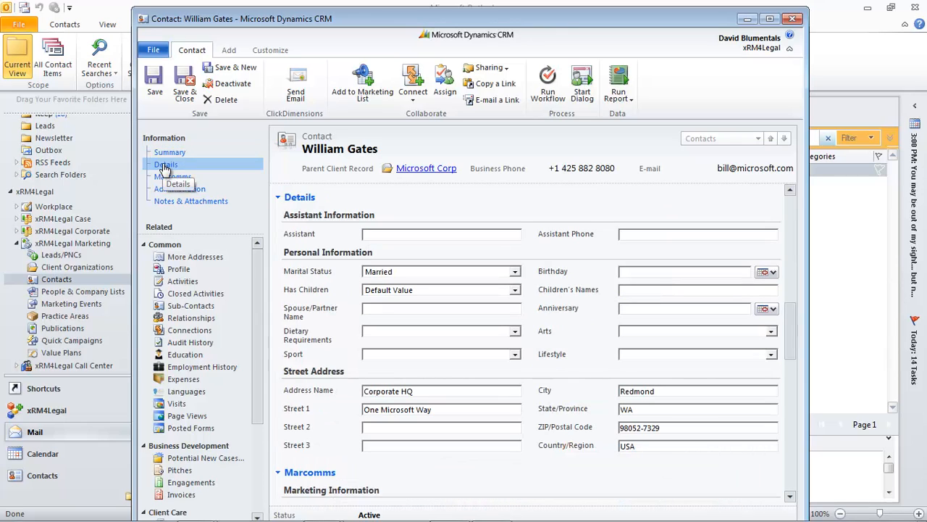
{"action": "left_click", "coordinate": [165, 177]}
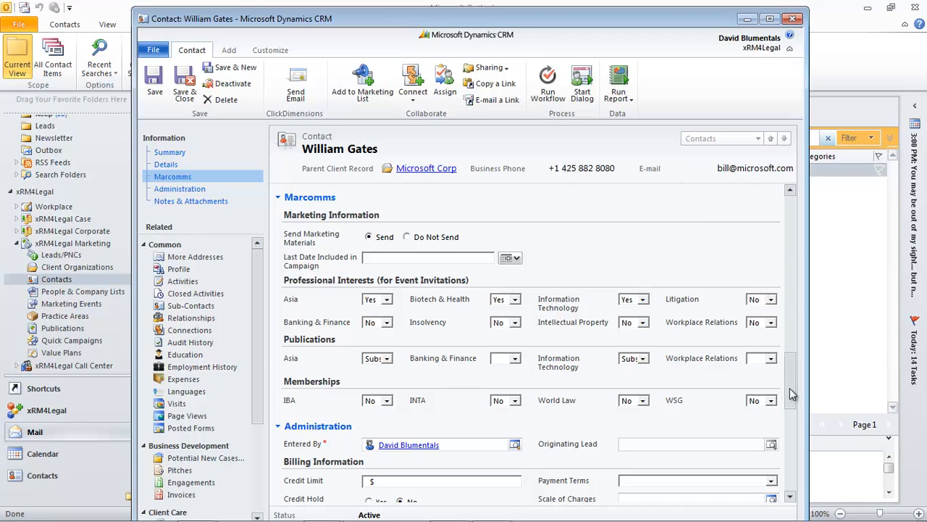
{"action": "left_click_drag", "start_coordinate": [790, 394], "coordinate": [788, 212]}
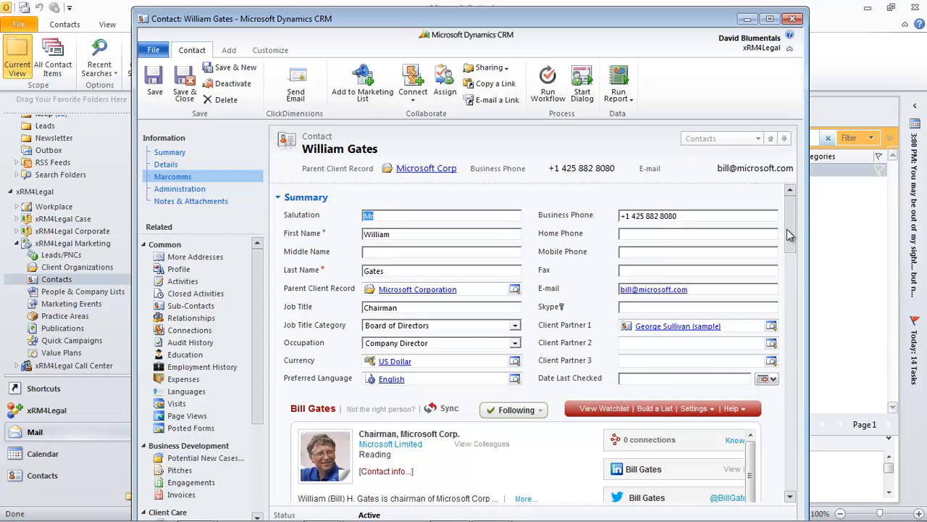
{"action": "left_click_drag", "start_coordinate": [789, 234], "coordinate": [797, 269]}
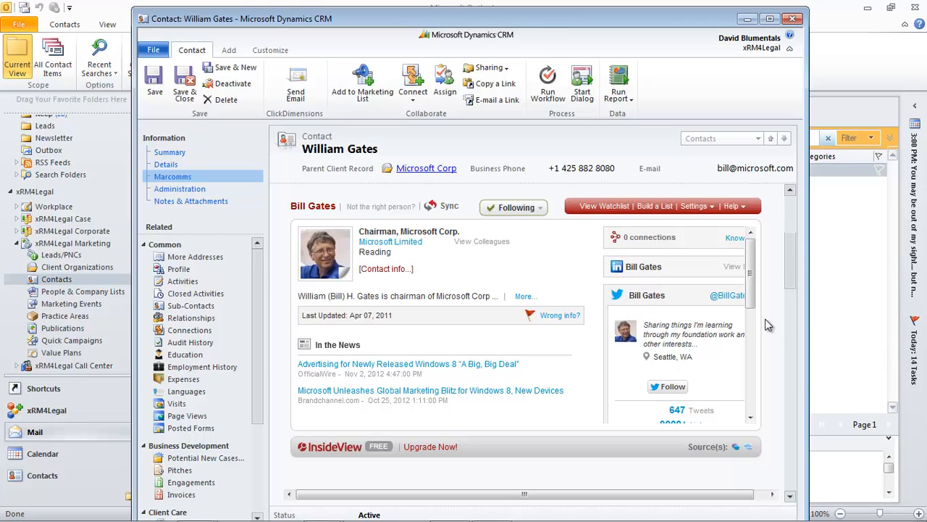
{"action": "left_click", "coordinate": [523, 297]}
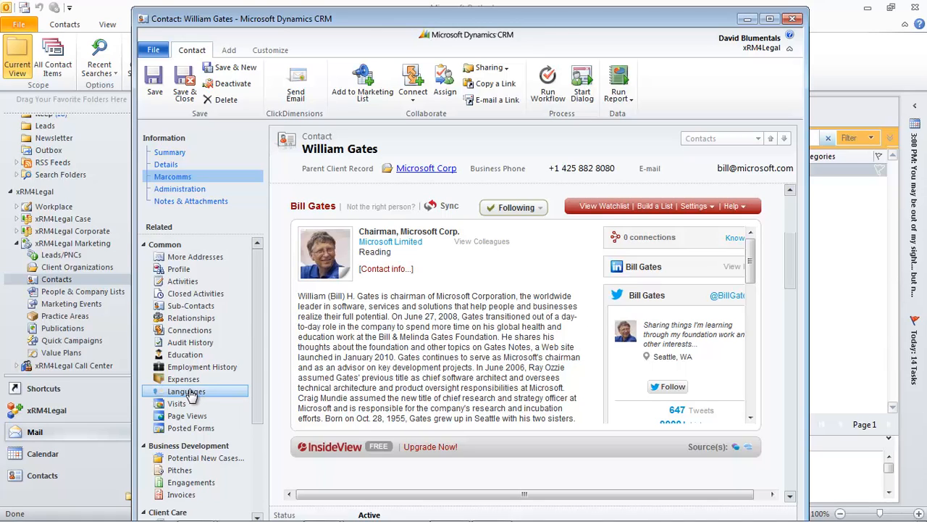
Step: Add a To Me connection with role Colleague, described 'Met at Microsoft', and save it
{"action": "left_click", "coordinate": [199, 330]}
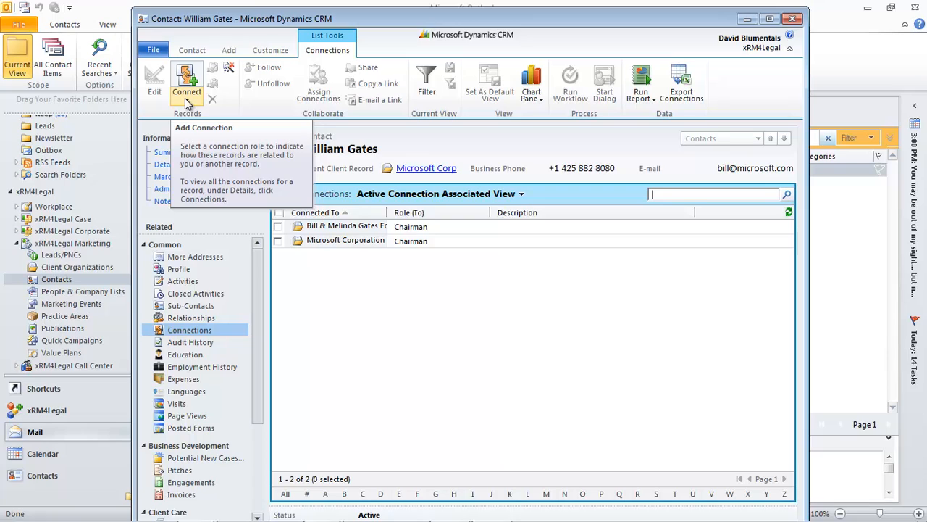
{"action": "left_click", "coordinate": [187, 102]}
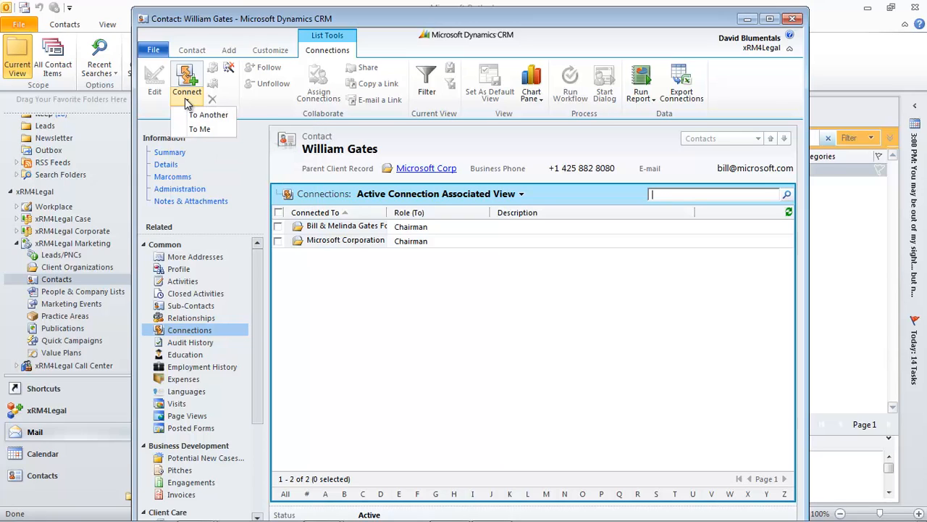
{"action": "left_click", "coordinate": [196, 130]}
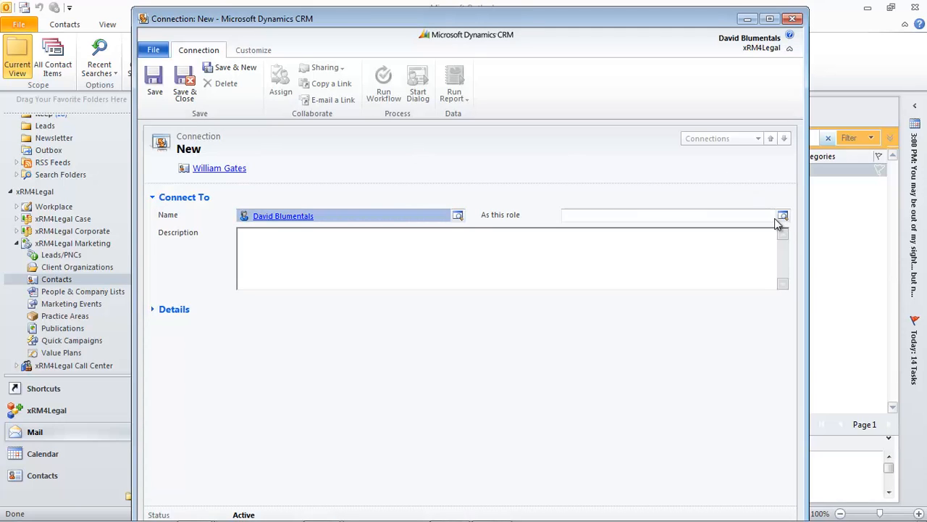
{"action": "left_click", "coordinate": [782, 217]}
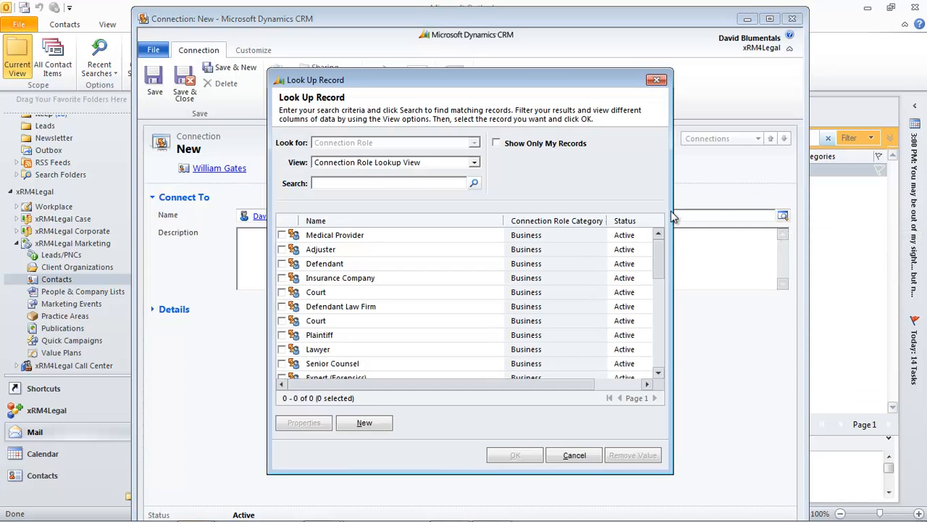
{"action": "left_click_drag", "start_coordinate": [661, 247], "coordinate": [655, 304]}
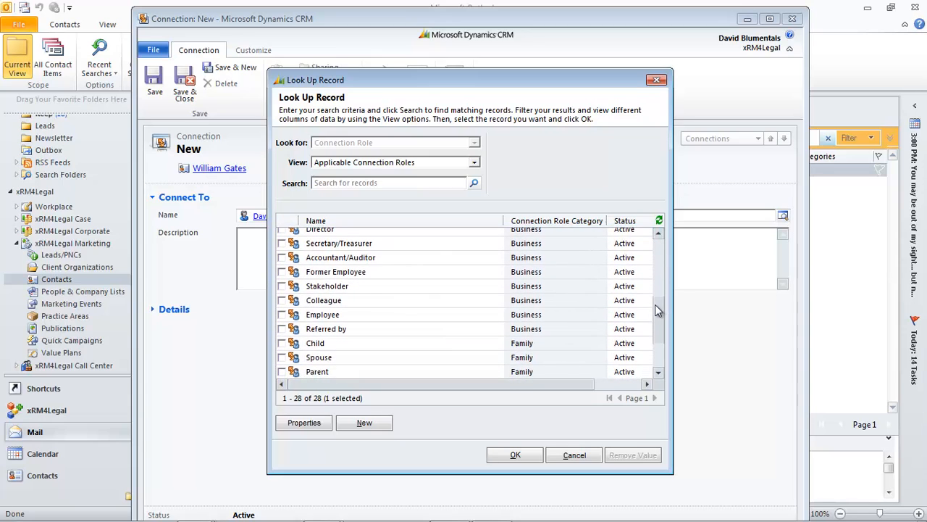
{"action": "double_click", "coordinate": [326, 303]}
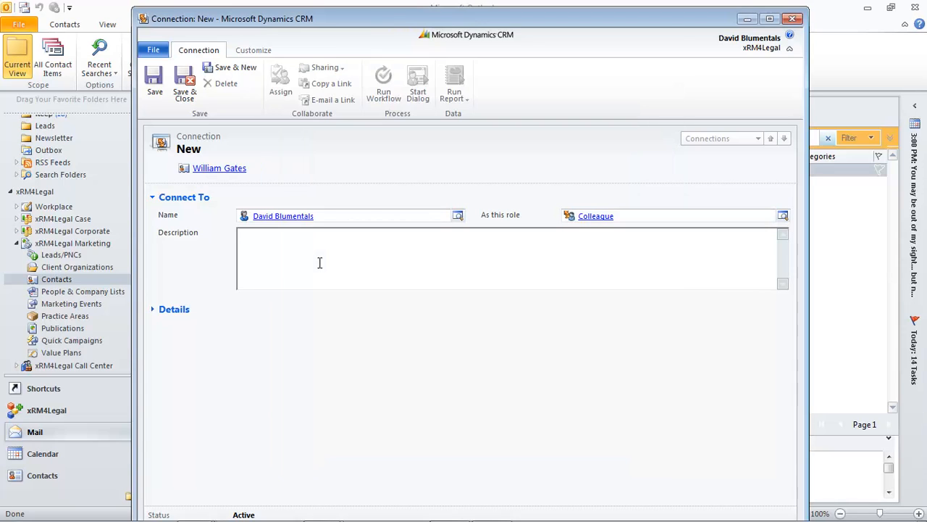
{"action": "left_click", "coordinate": [319, 263]}
{"action": "type", "text": "Met at M"}
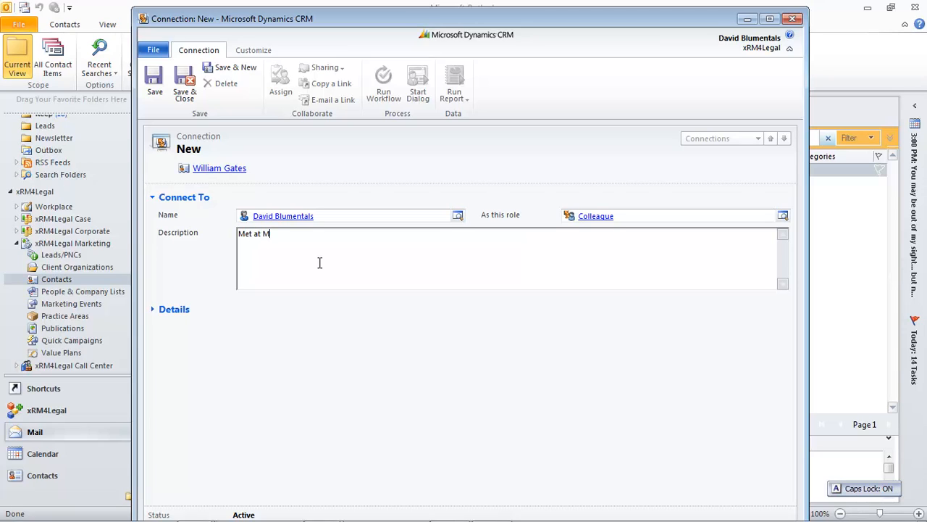
{"action": "key", "text": "Caps_Lock"}
{"action": "type", "text": "icrosoft"}
{"action": "left_click", "coordinate": [190, 85]}
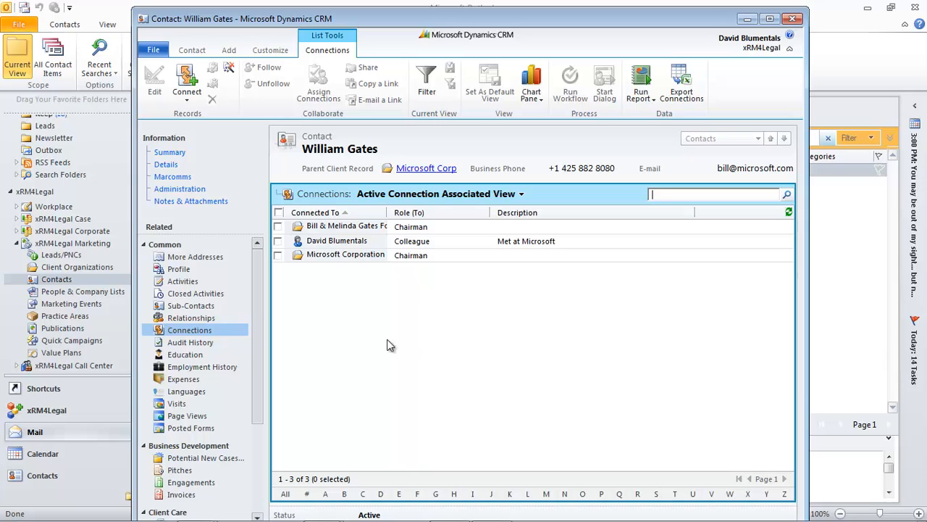
Step: Check the contact's Marketing Events, then show its People & Company Lists
{"action": "left_click_drag", "start_coordinate": [259, 307], "coordinate": [268, 397]}
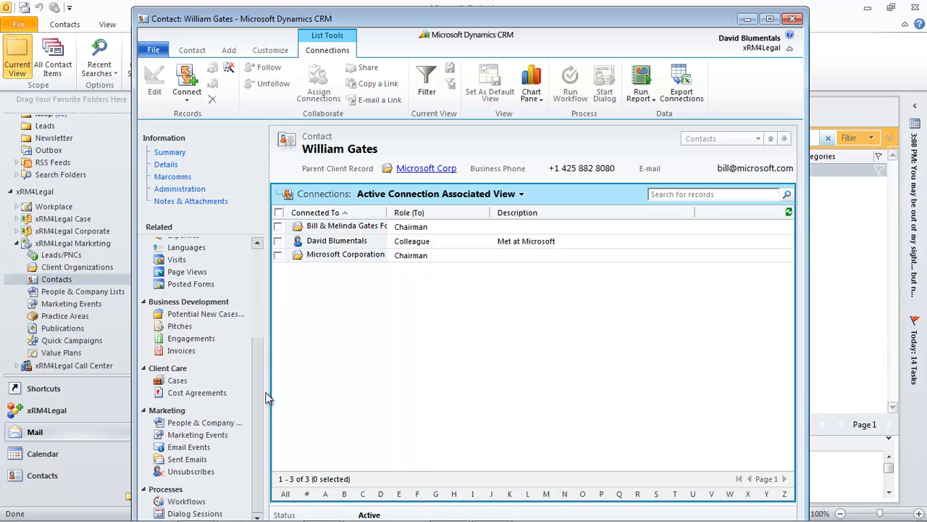
{"action": "left_click", "coordinate": [204, 437]}
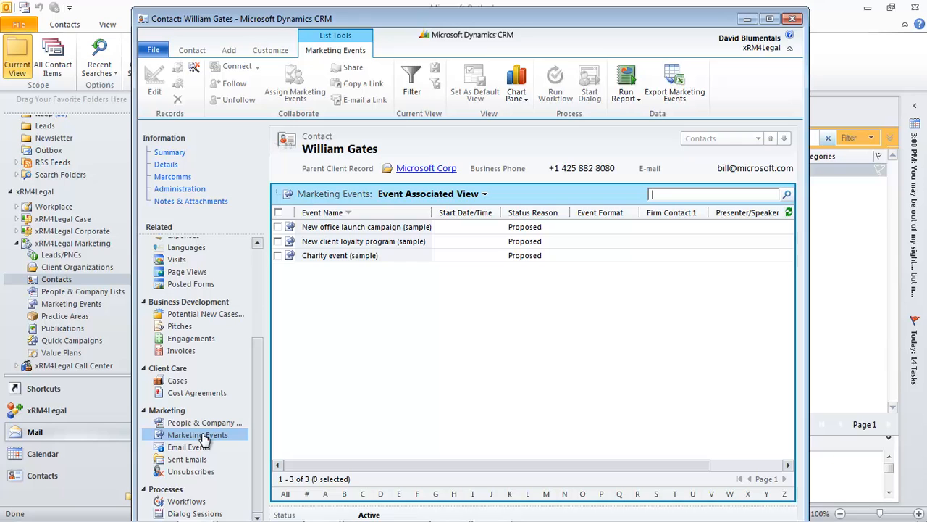
{"action": "left_click", "coordinate": [197, 420]}
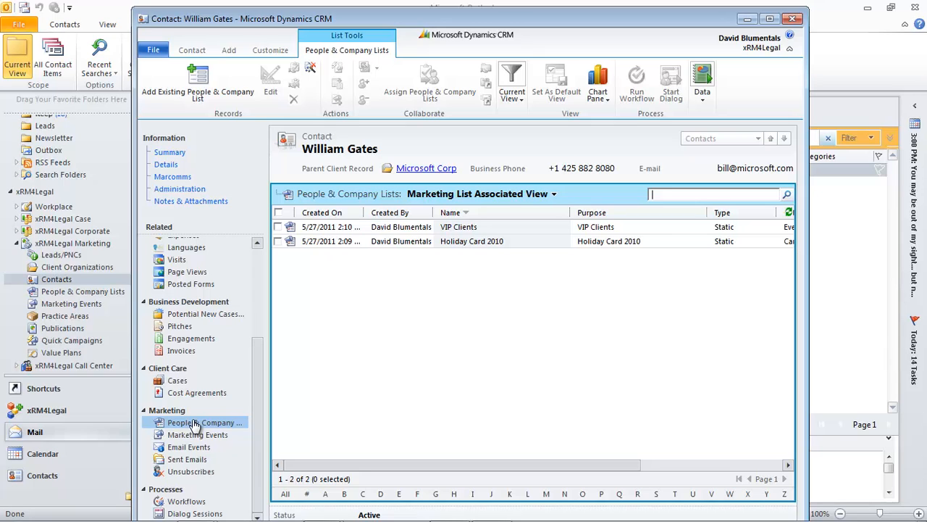
Step: Add the contact to the existing Holiday Card 2012 list
{"action": "left_click", "coordinate": [201, 98]}
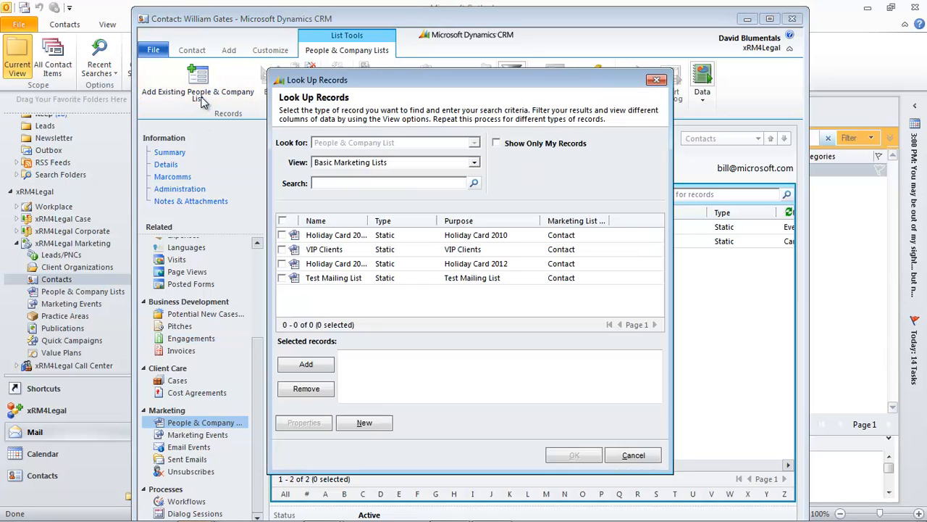
{"action": "double_click", "coordinate": [335, 264]}
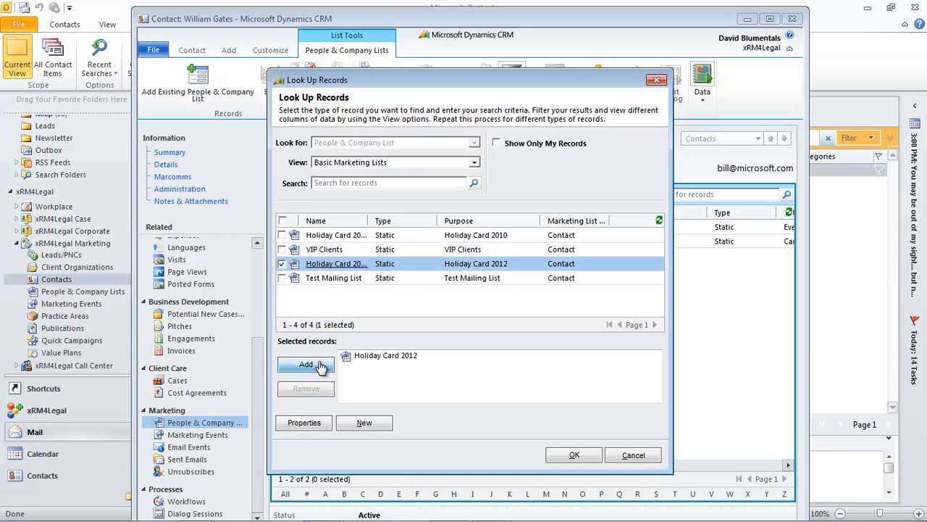
{"action": "left_click", "coordinate": [572, 455]}
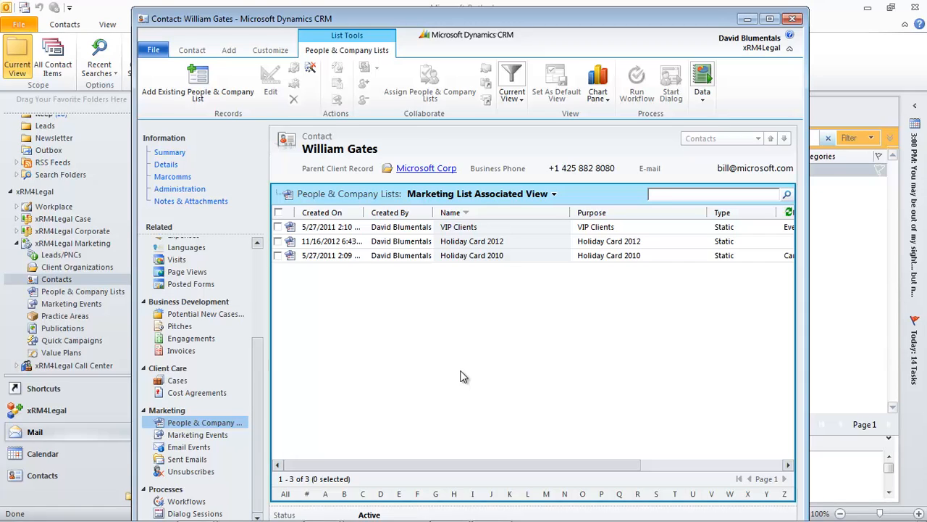
Step: Close and reopen the contact's CRM record, then list its open Activities
{"action": "left_click", "coordinate": [793, 19]}
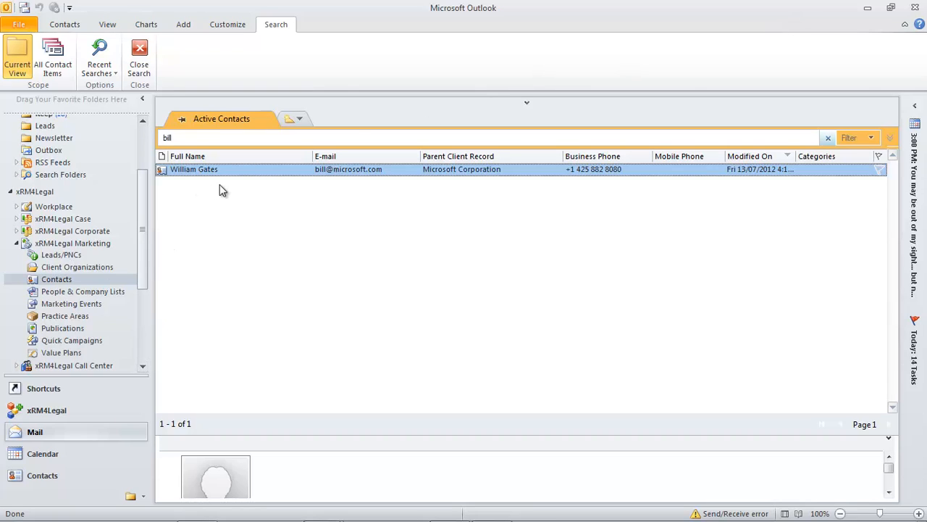
{"action": "double_click", "coordinate": [234, 169]}
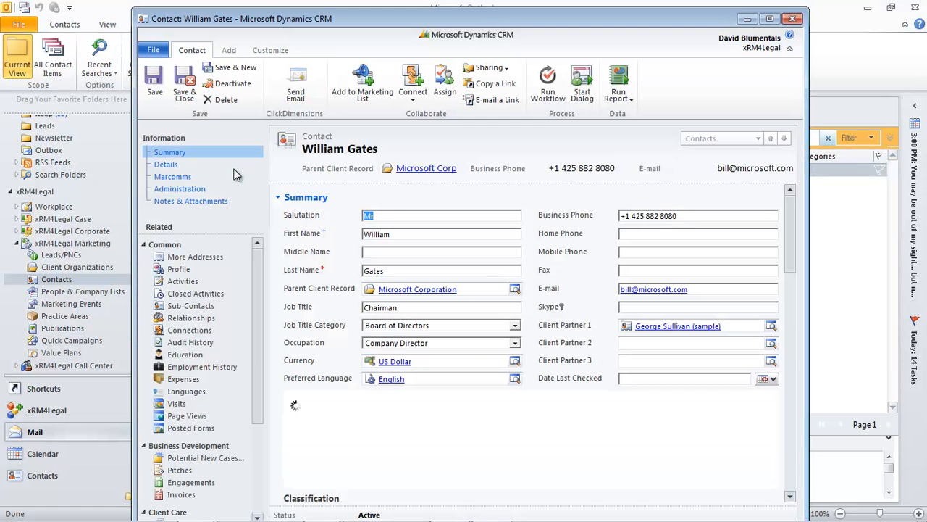
{"action": "left_click", "coordinate": [194, 282]}
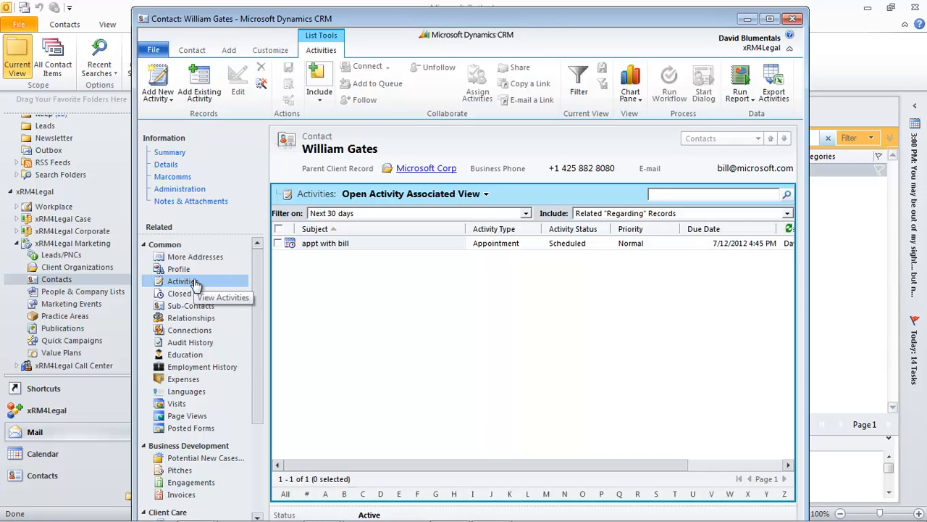
Step: Create a new appointment with a subject about the meeting, and paste meeting notes into its description
{"action": "left_click", "coordinate": [172, 105]}
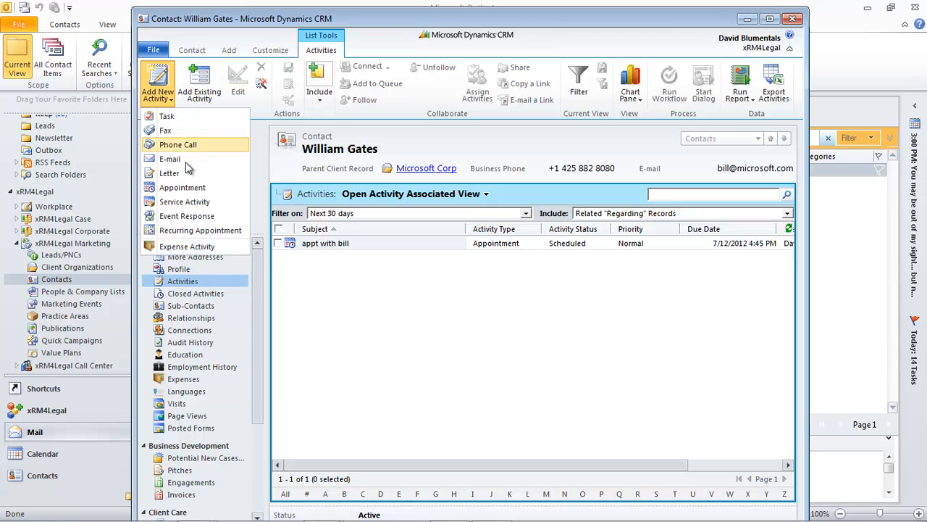
{"action": "left_click", "coordinate": [191, 190]}
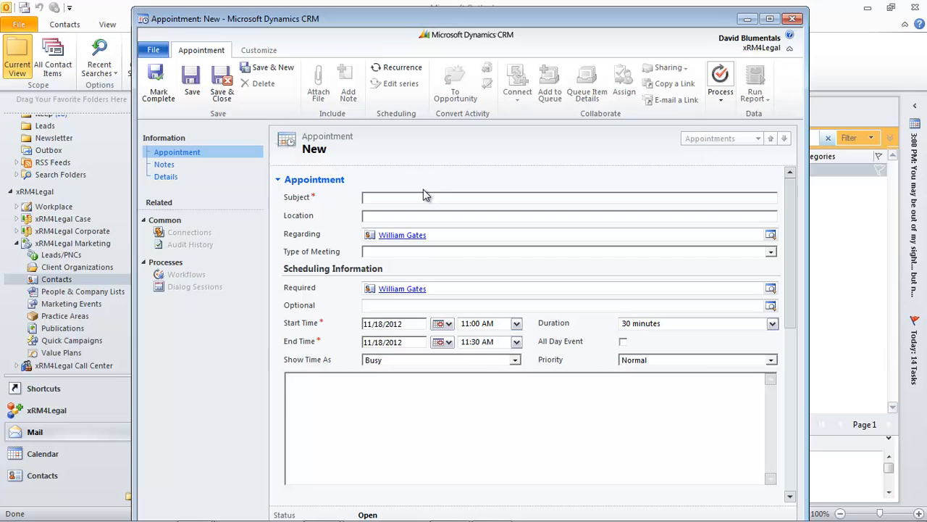
{"action": "type", "text": "M"}
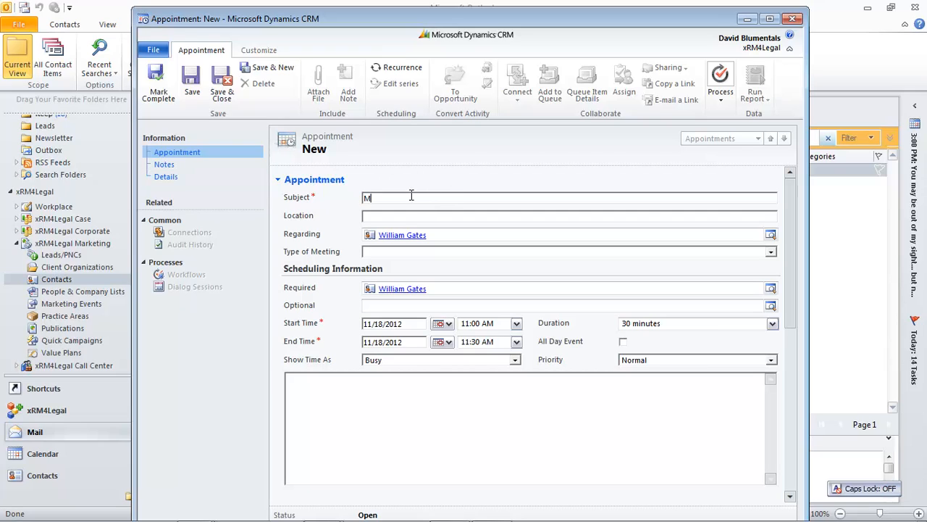
{"action": "type", "text": "et with Bill"}
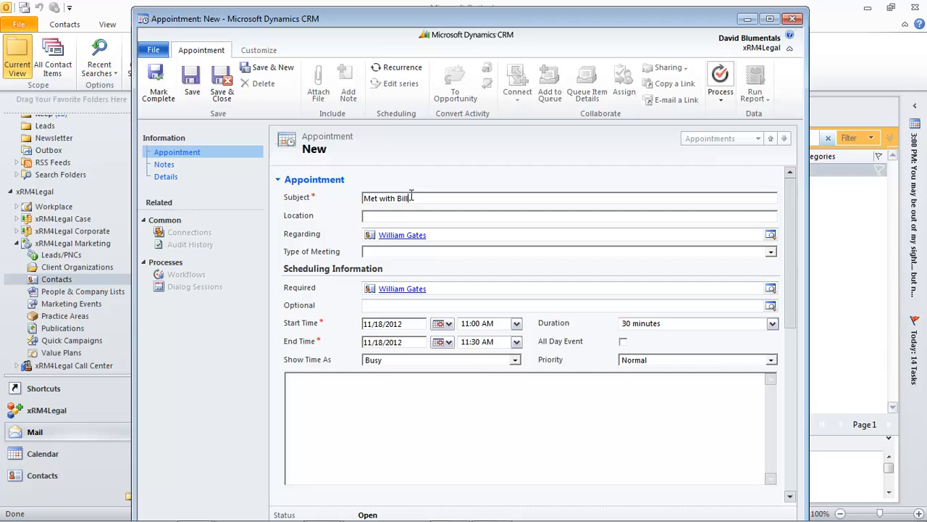
{"action": "left_click", "coordinate": [366, 399]}
{"action": "type", "text": "Met Bill and discussed new opportunities resulting from General Counsel changes. Will arrange a catch up with Bill in 6 weeks time for lunch to introduce a colleague from another division and follow up on these opportunities"}
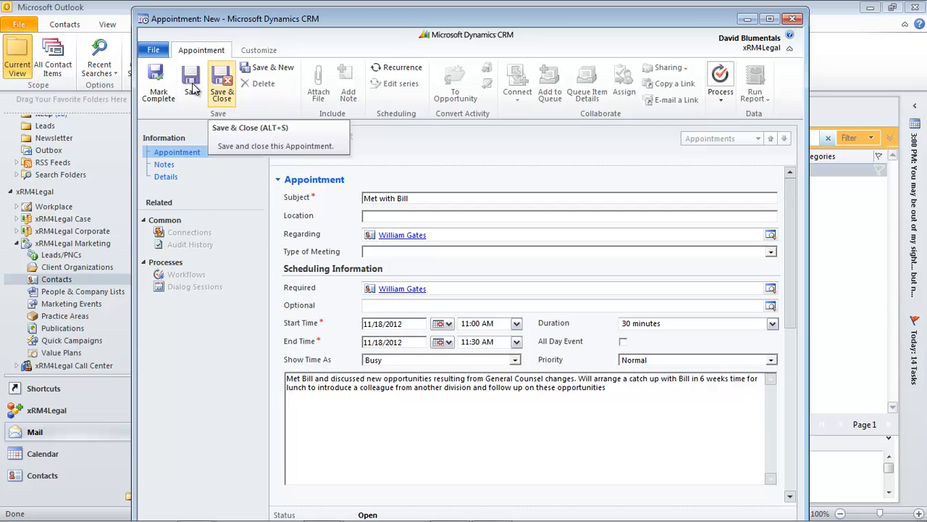
Step: Save the new appointment and open the contact's 'appt with bill' appointment for 7/12/2012
{"action": "left_click", "coordinate": [192, 88]}
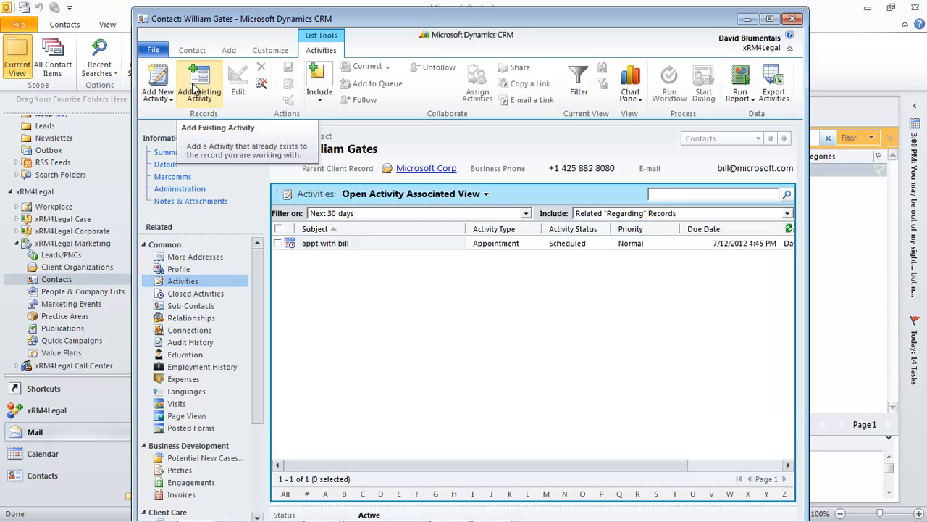
{"action": "left_click", "coordinate": [342, 247]}
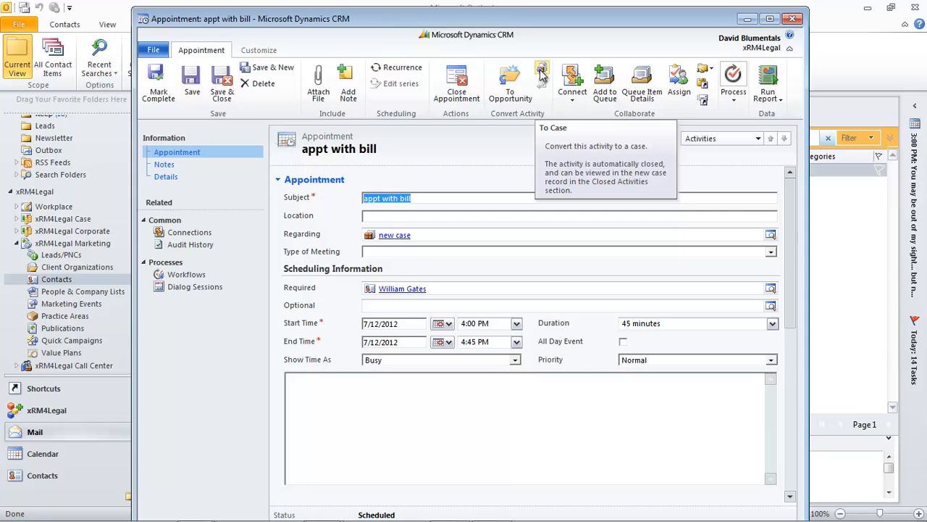
{"action": "left_click", "coordinate": [702, 98]}
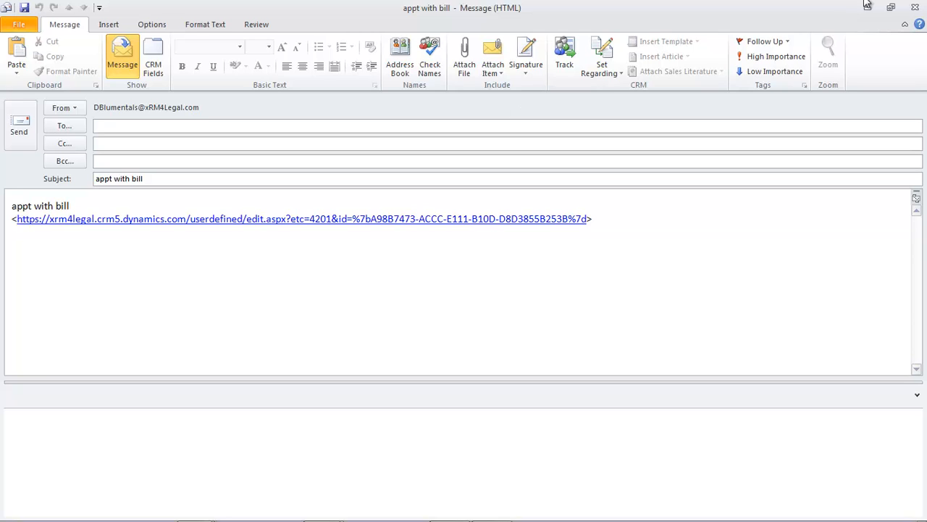
{"action": "left_click", "coordinate": [915, 7]}
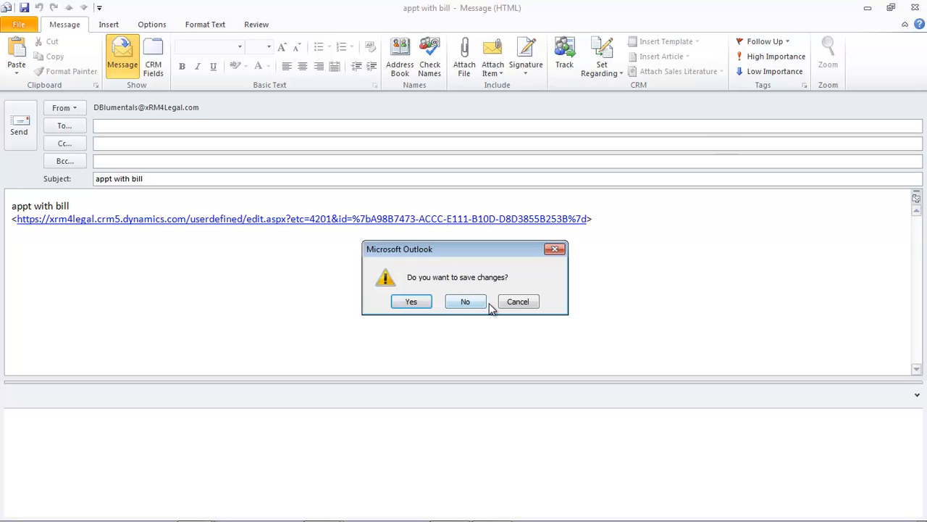
{"action": "left_click", "coordinate": [476, 302]}
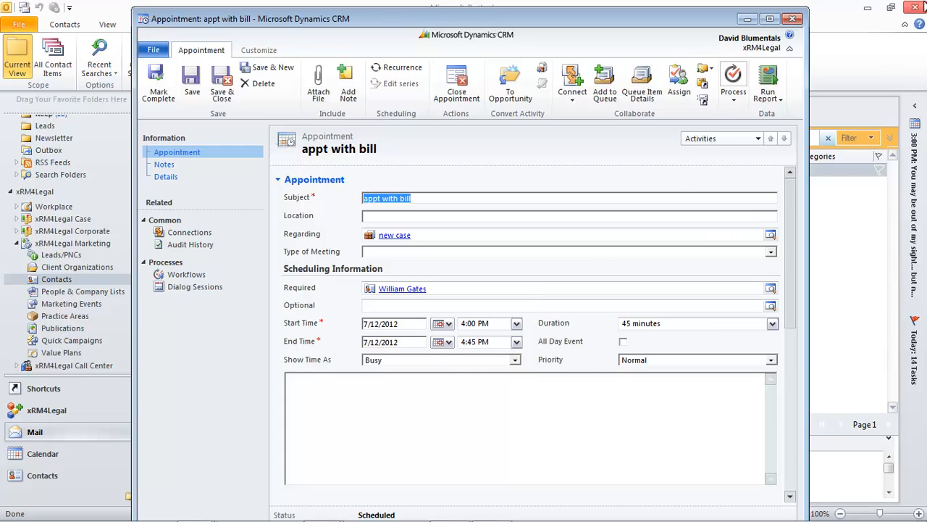
Step: Close the appointment and contact records and show the active People & Company Lists
{"action": "left_click", "coordinate": [792, 21]}
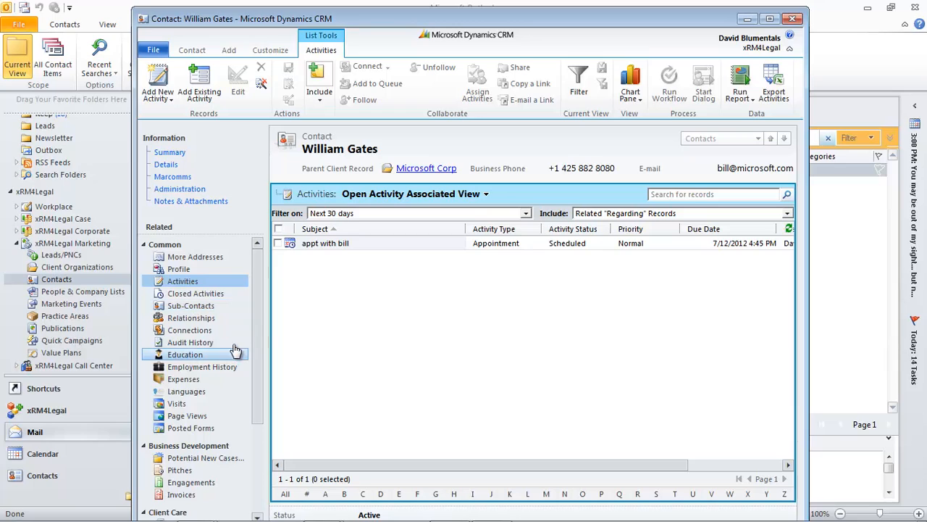
{"action": "left_click", "coordinate": [793, 18]}
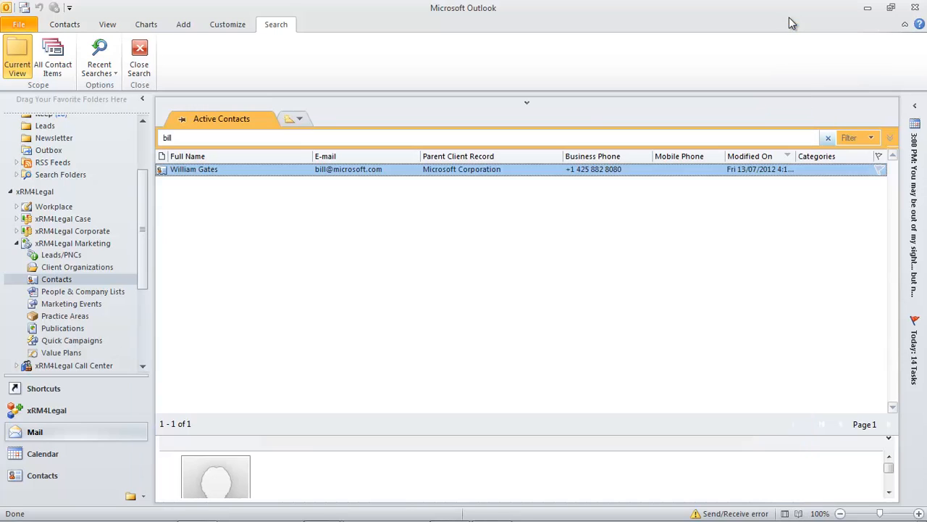
{"action": "scroll", "coordinate": [141, 261], "scroll_direction": "down", "scroll_amount": 2}
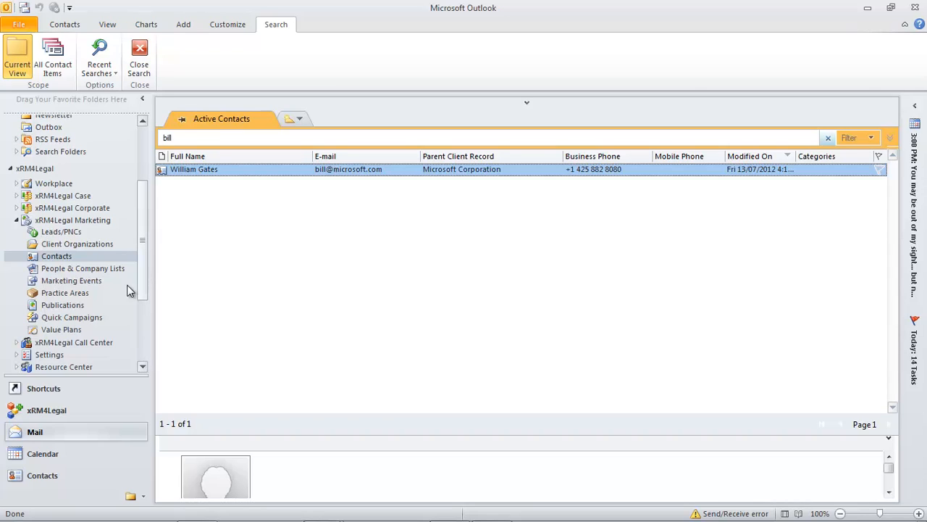
{"action": "left_click", "coordinate": [80, 270]}
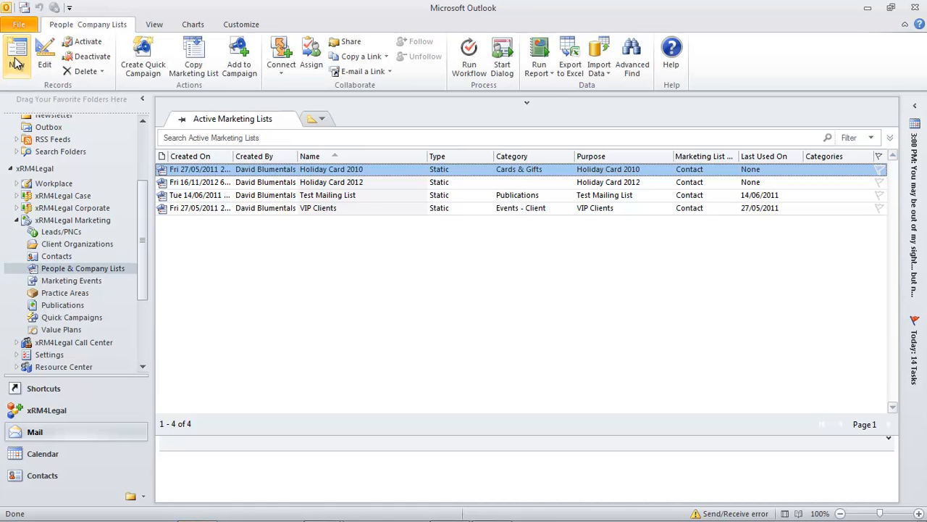
Step: Create and save a marketing list named 'My New Marketing List' with member type Contact
{"action": "left_click", "coordinate": [17, 58]}
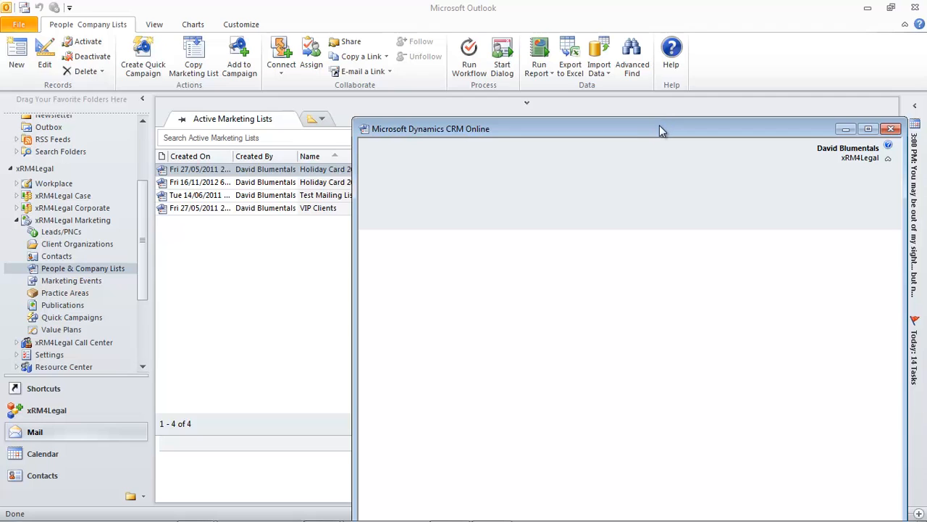
{"action": "left_click_drag", "start_coordinate": [662, 130], "coordinate": [495, 43]}
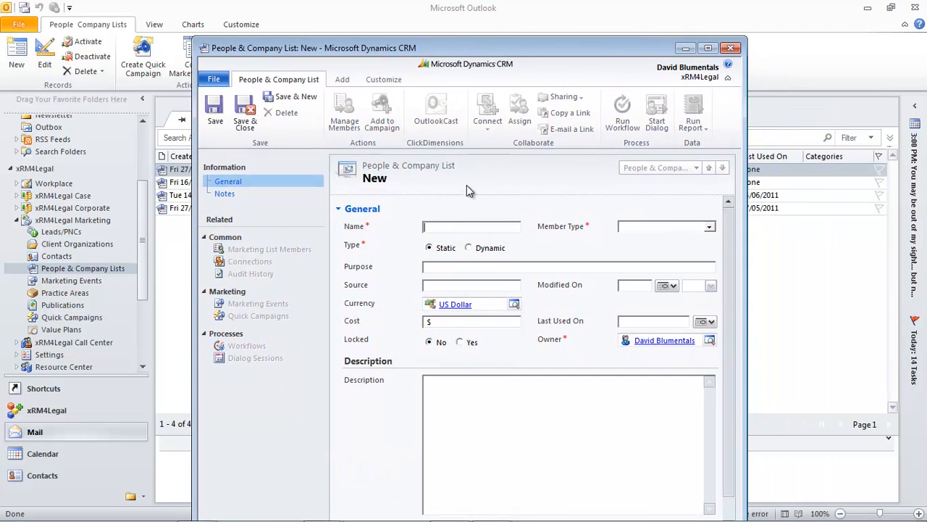
{"action": "type", "text": "My N"}
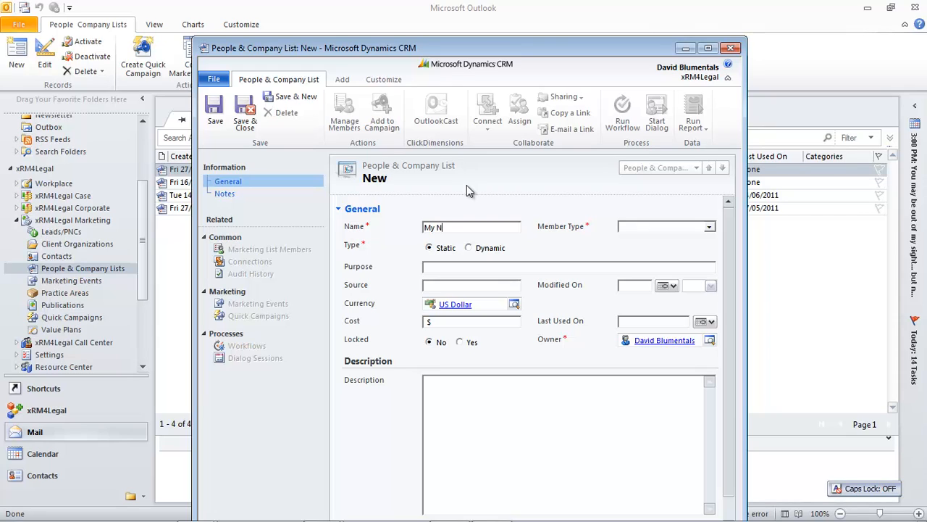
{"action": "type", "text": "ew Marketing List"}
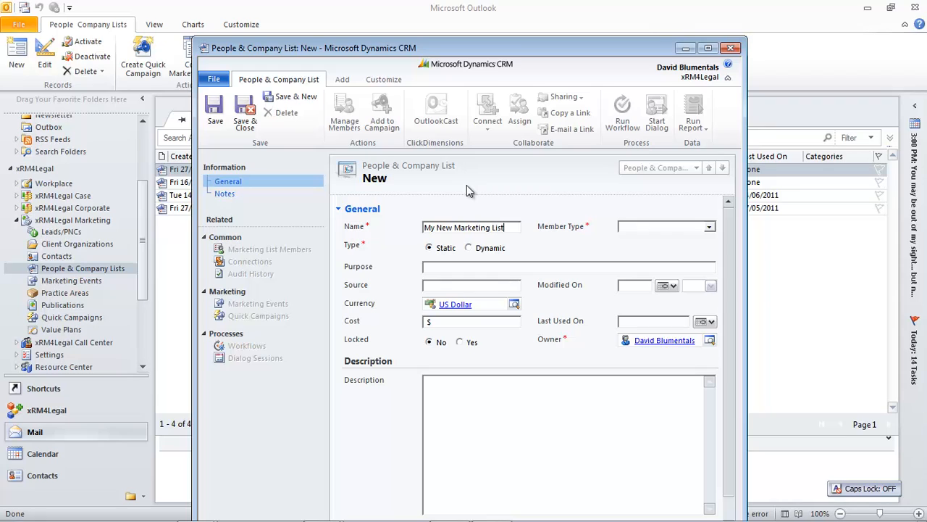
{"action": "left_click", "coordinate": [711, 229]}
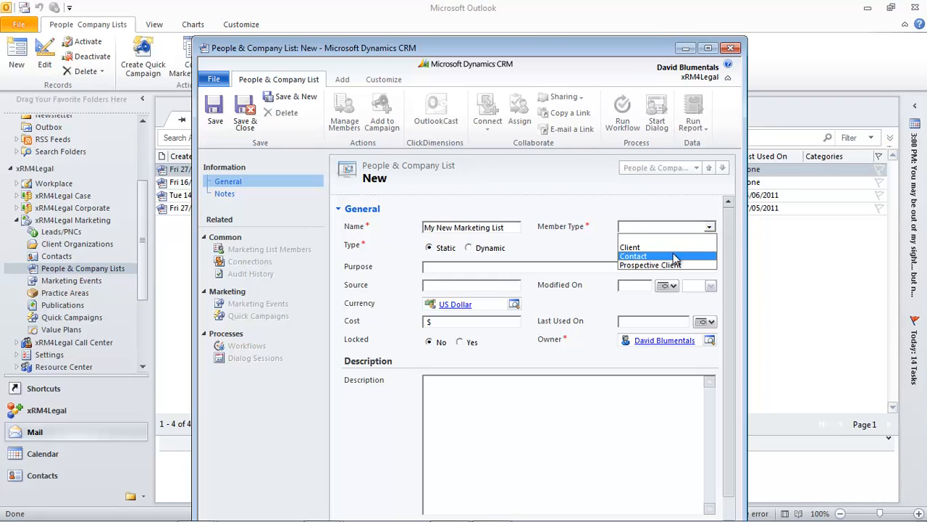
{"action": "left_click", "coordinate": [674, 257]}
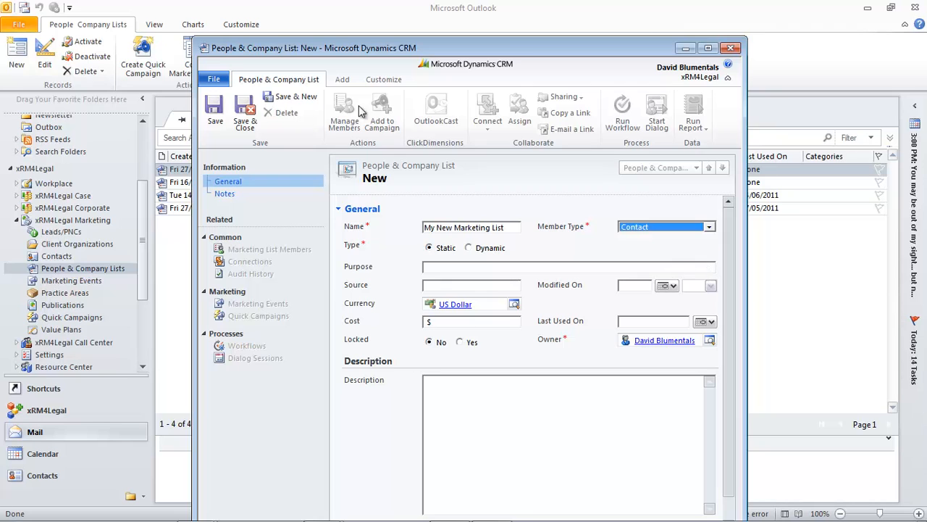
{"action": "left_click", "coordinate": [215, 113]}
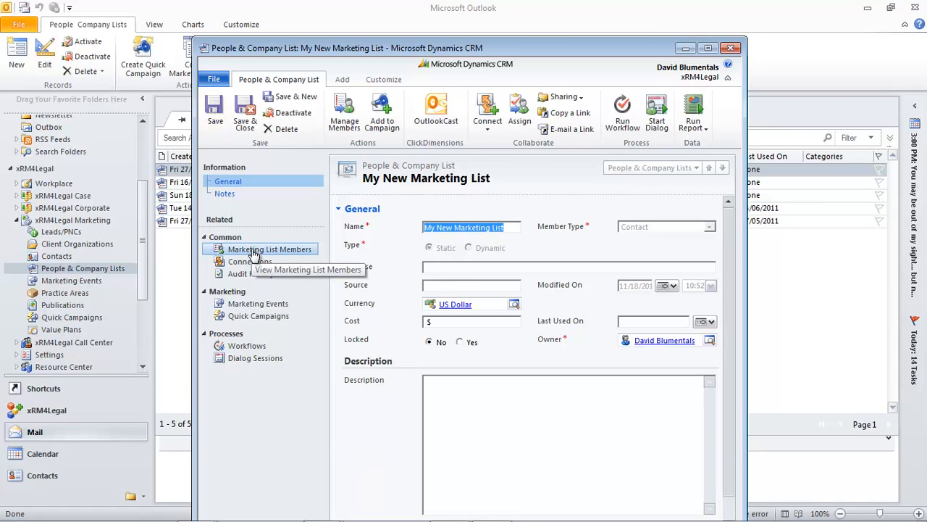
Step: Add three contacts to My New Marketing List through Manage Members > Use Lookup
{"action": "left_click", "coordinate": [253, 250]}
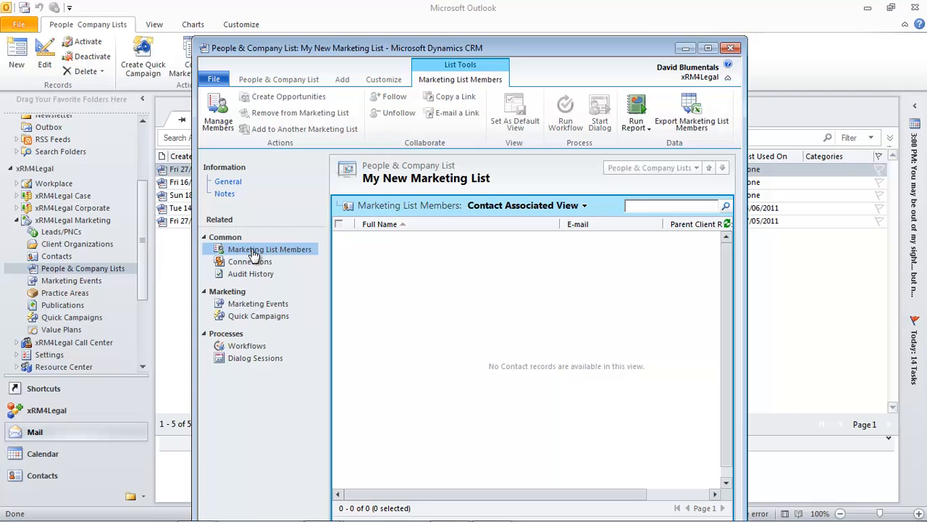
{"action": "left_click", "coordinate": [220, 112]}
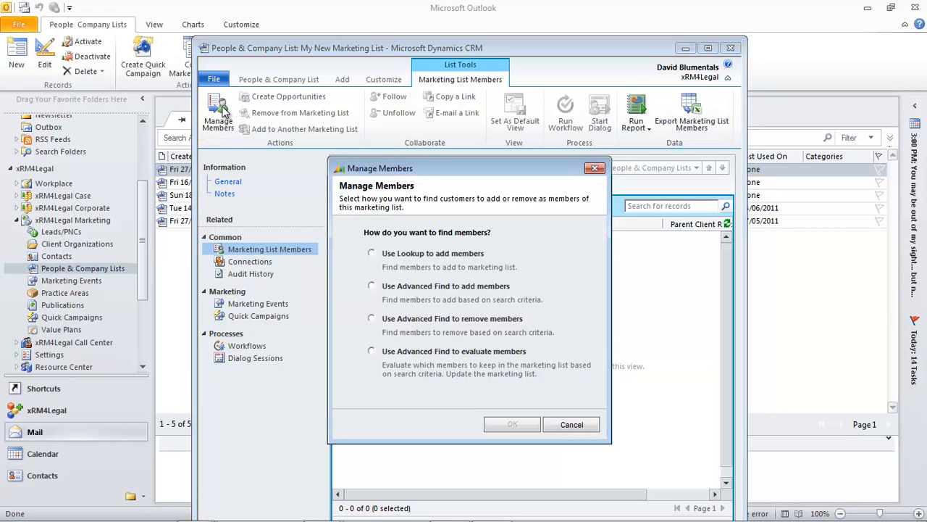
{"action": "left_click", "coordinate": [371, 254]}
{"action": "left_click", "coordinate": [520, 426]}
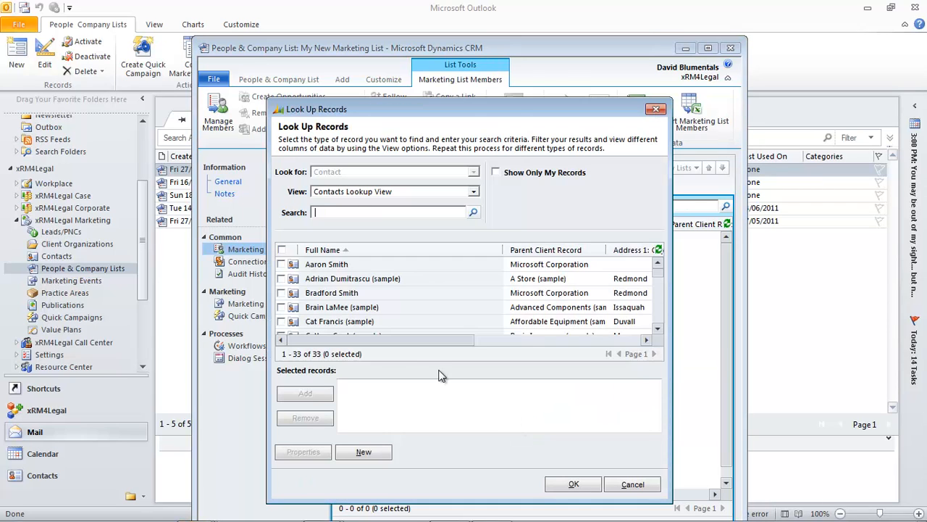
{"action": "left_click", "coordinate": [281, 265]}
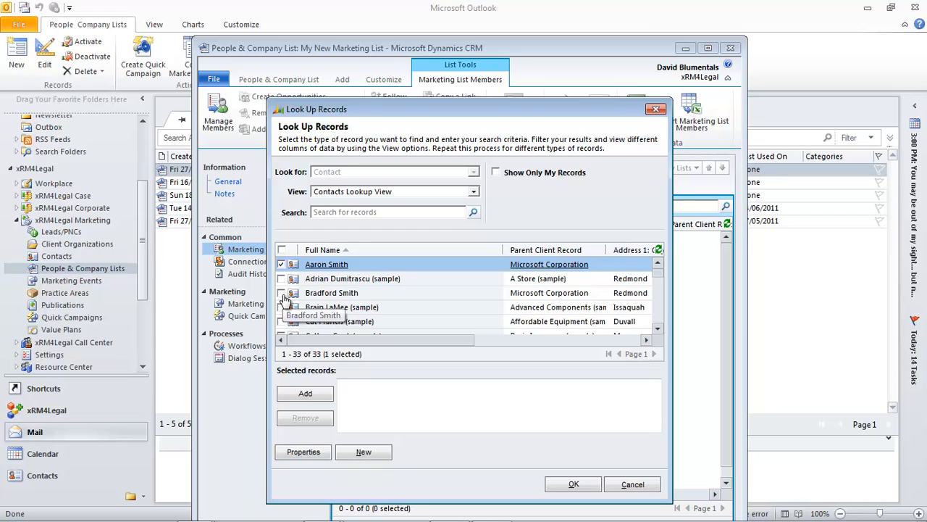
{"action": "left_click", "coordinate": [281, 293]}
{"action": "left_click", "coordinate": [281, 321]}
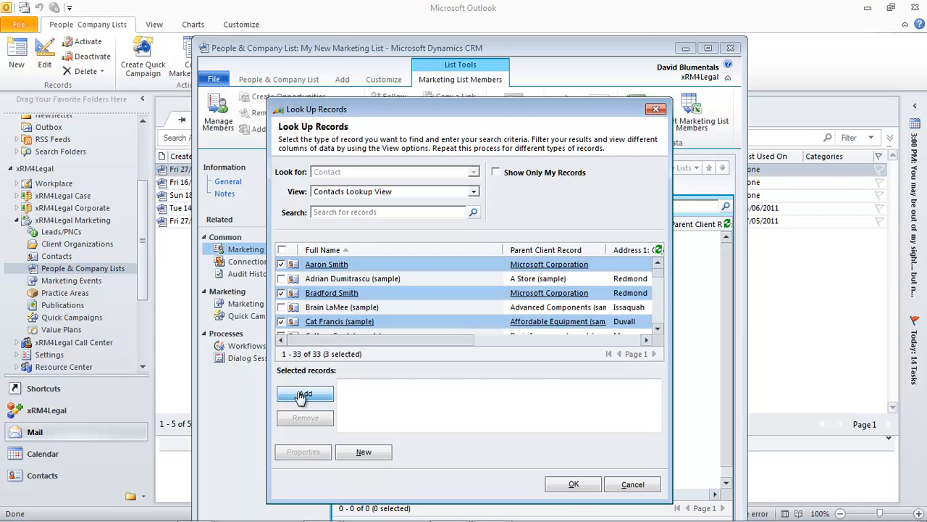
{"action": "left_click", "coordinate": [305, 393]}
{"action": "left_click", "coordinate": [582, 485]}
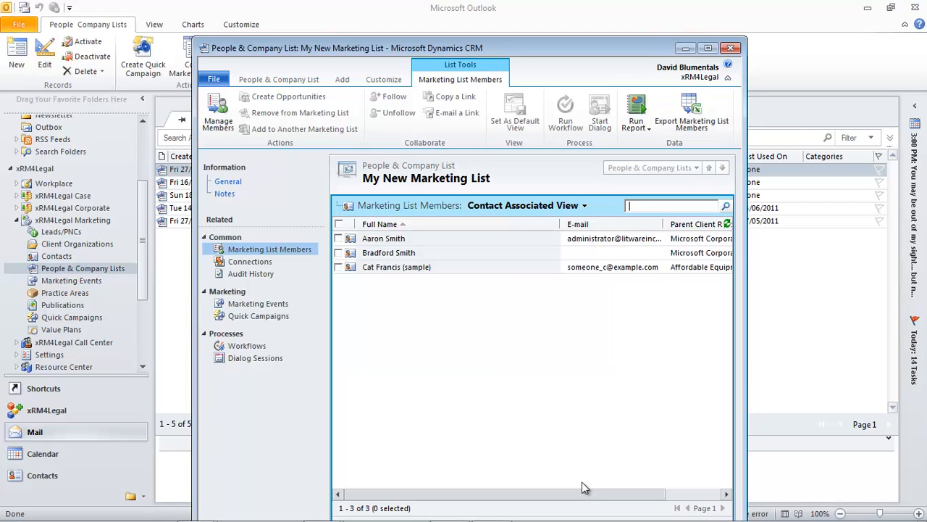
Step: Open the Use Advanced Find option under Manage Members to add more members
{"action": "left_click", "coordinate": [225, 117]}
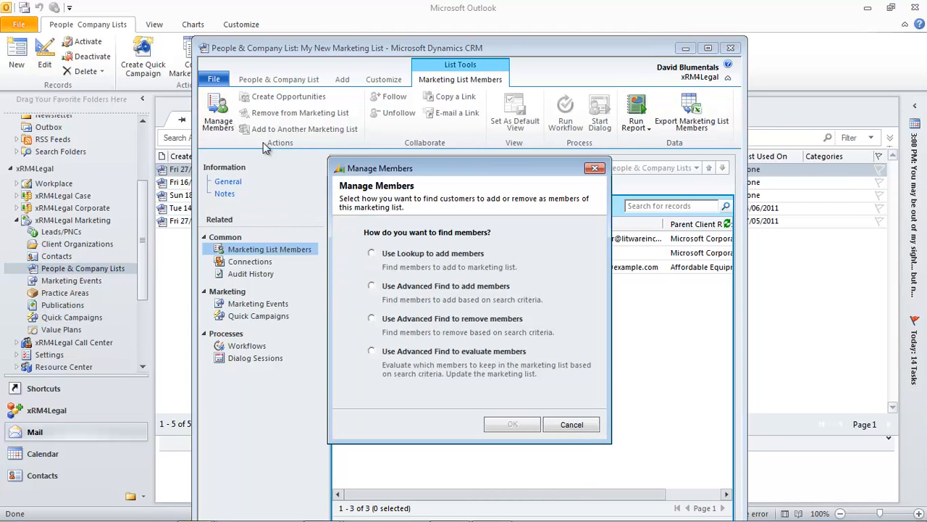
{"action": "left_click", "coordinate": [371, 286]}
{"action": "left_click", "coordinate": [512, 426]}
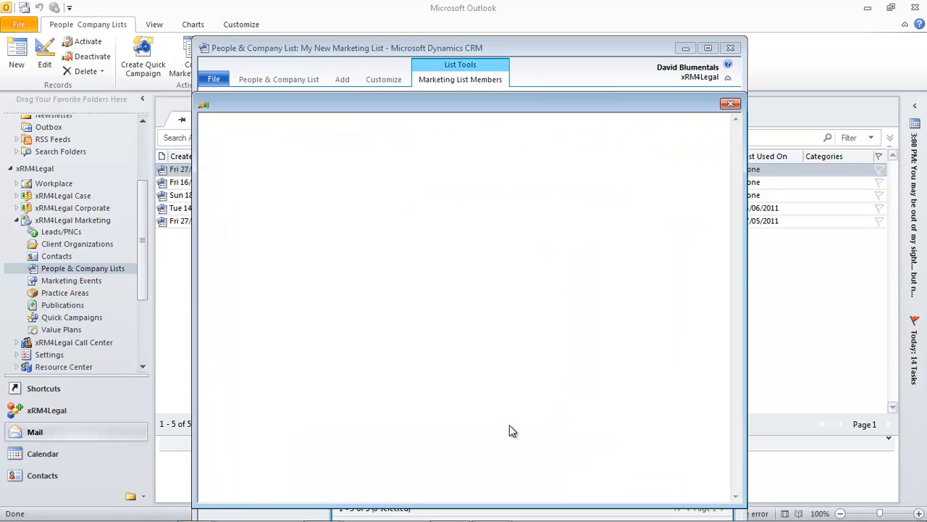